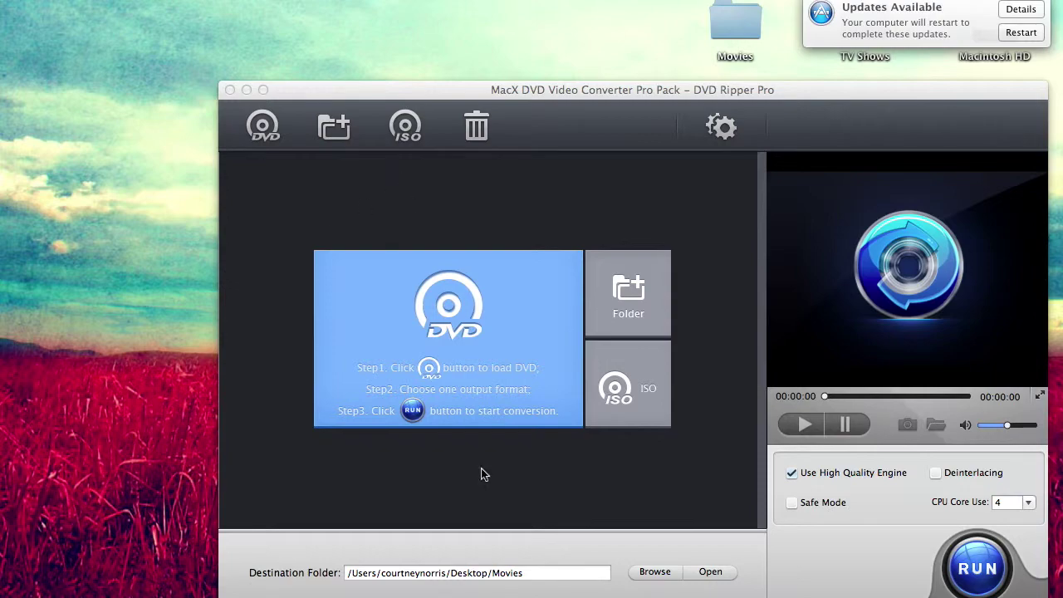
- Switch to the macxdvd.com page in Safari and review the MacX DVD Ripper Pro and MacX Video Converter Pro offers
mouse_move(486, 594)
click(818, 587)
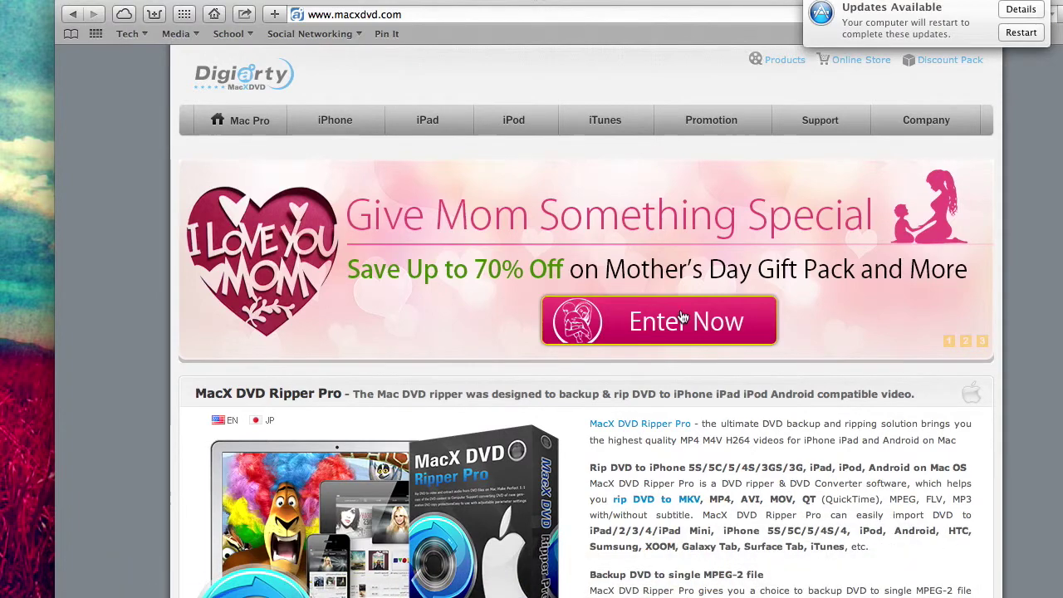
scroll(685, 316, down, 5)
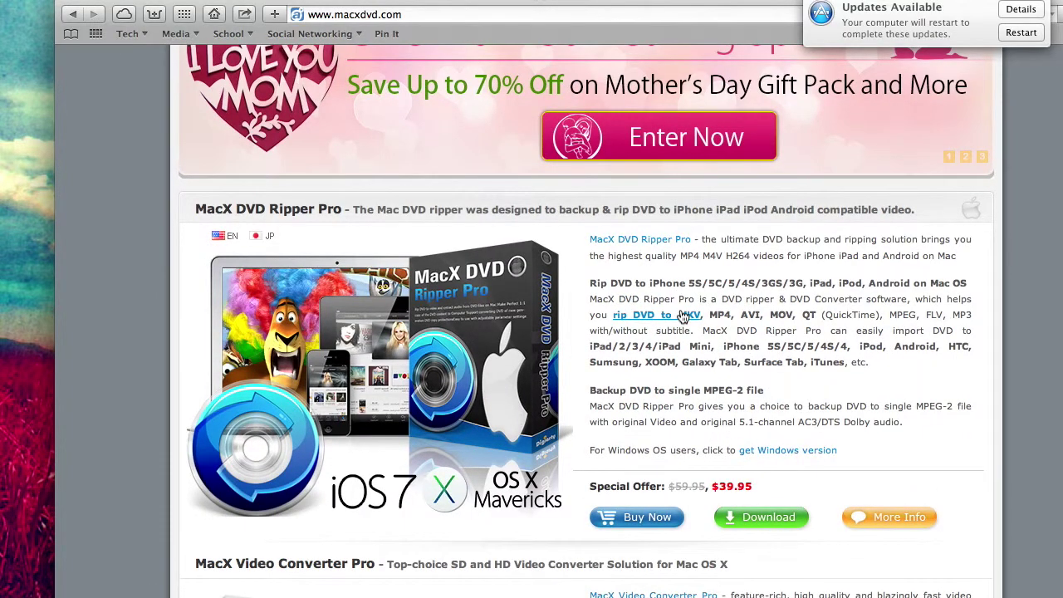
scroll(682, 316, down, 10)
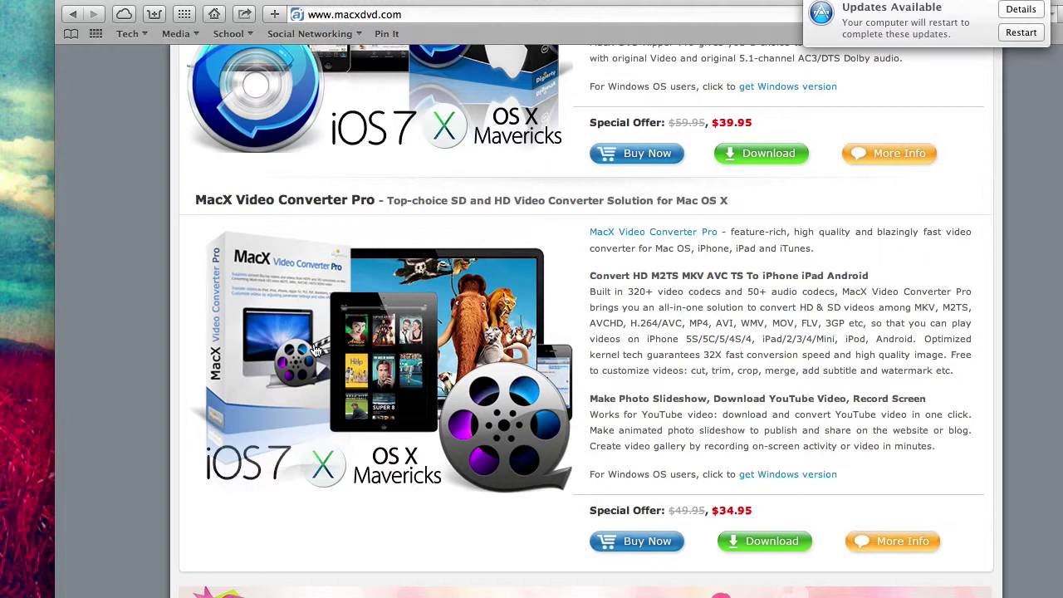
scroll(316, 351, up, 10)
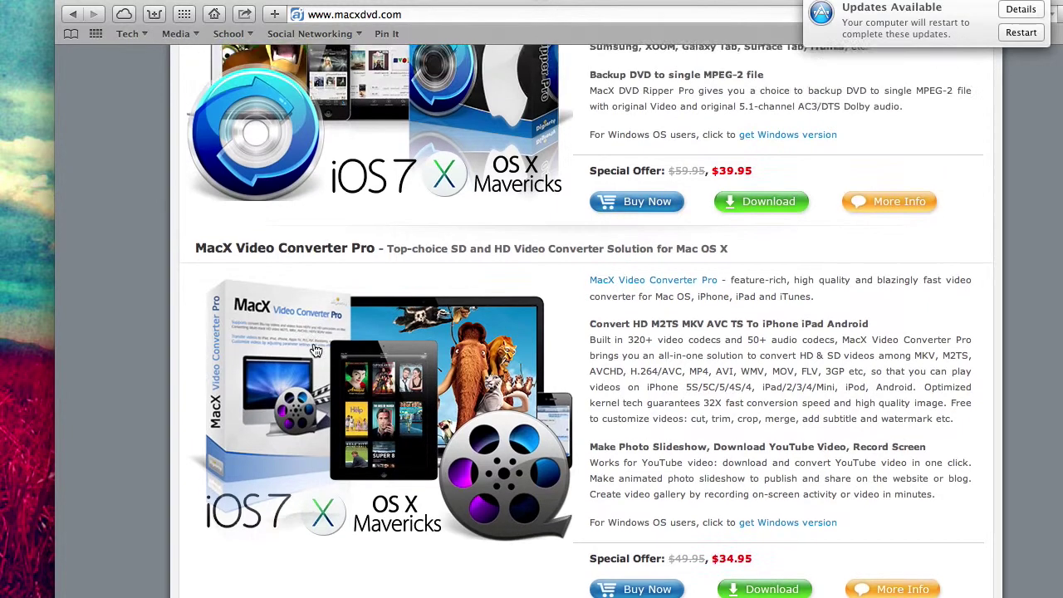
scroll(316, 350, up, 4)
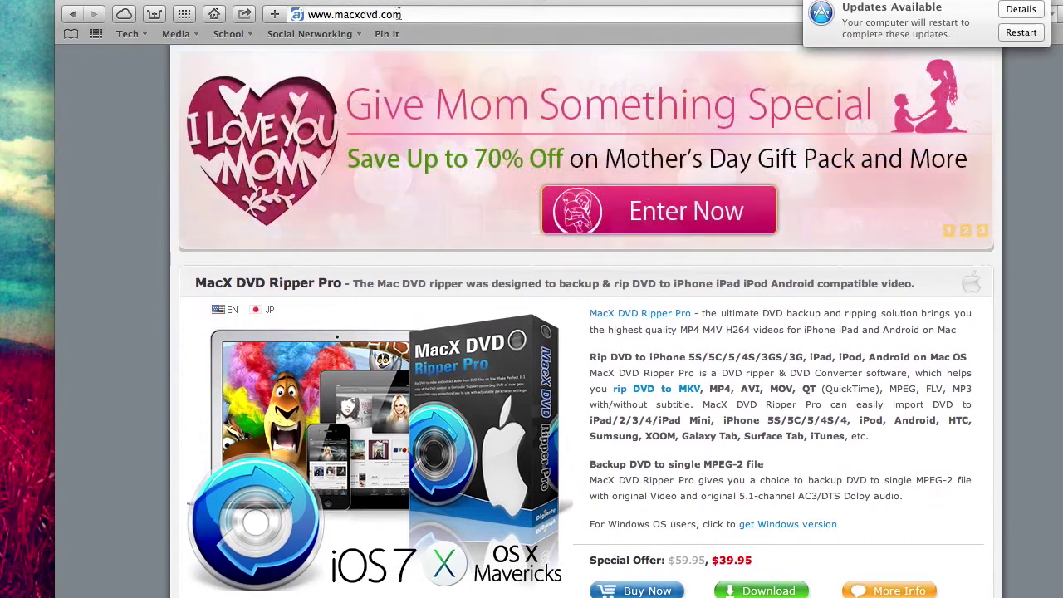
drag(440, 2, 522, 93)
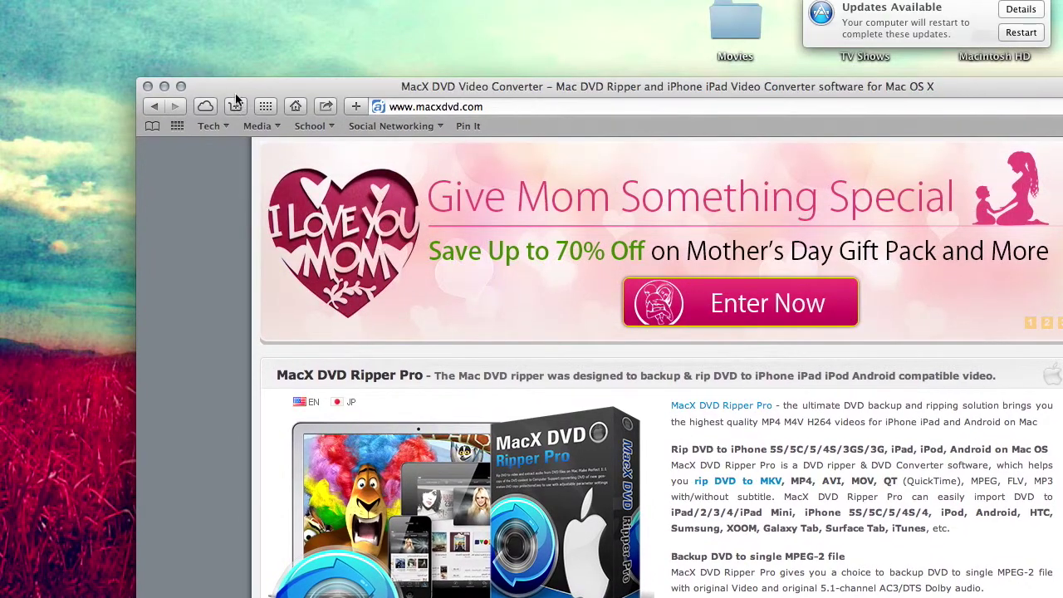
click(163, 86)
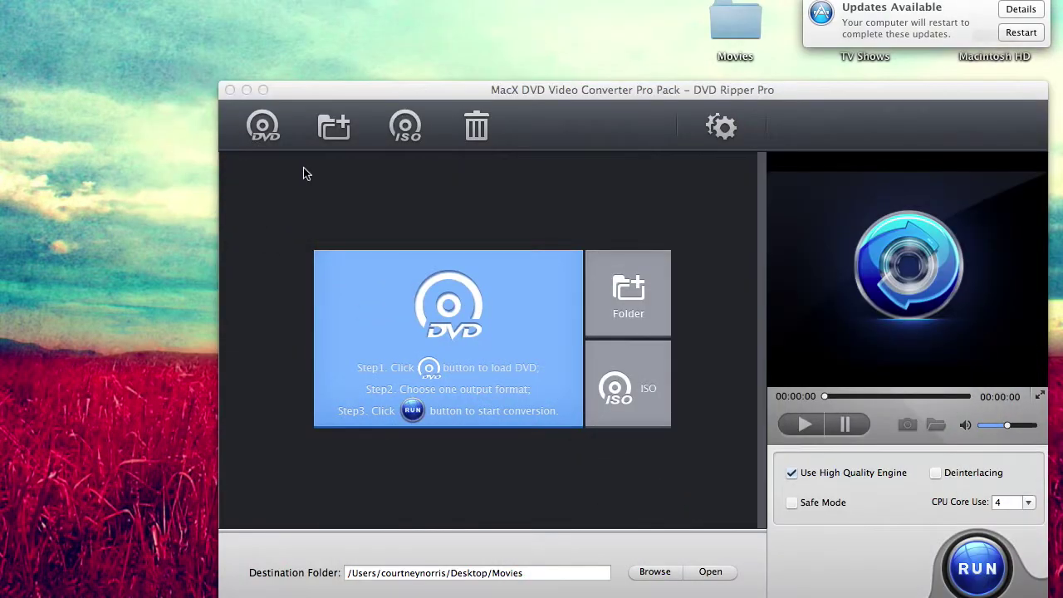
- Load the THE_RESCUERS_DOWN_UNDER disc as the source DVD
click(524, 100)
drag(510, 98, 458, 98)
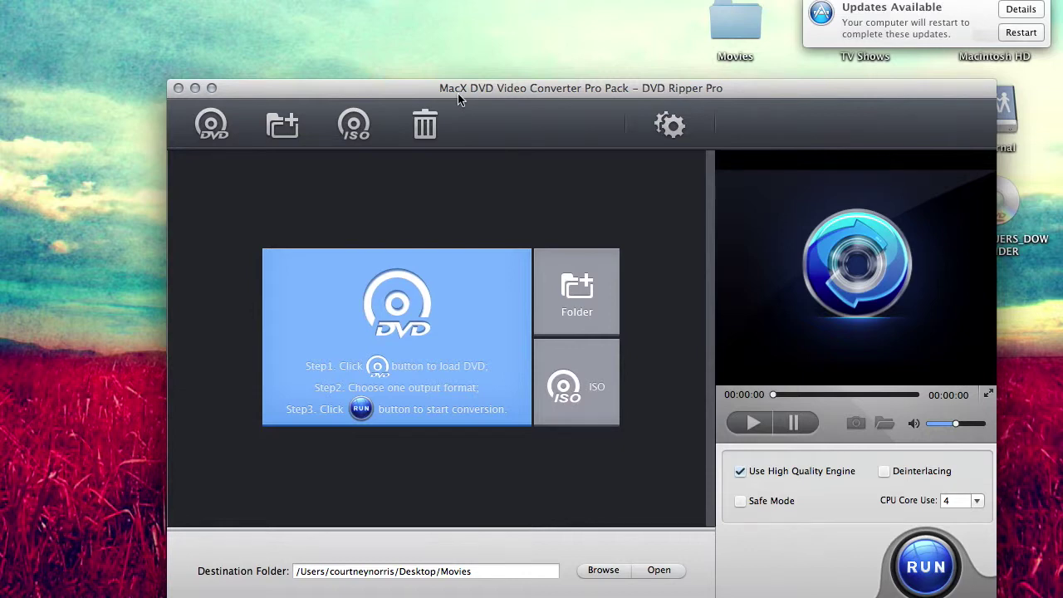
click(214, 126)
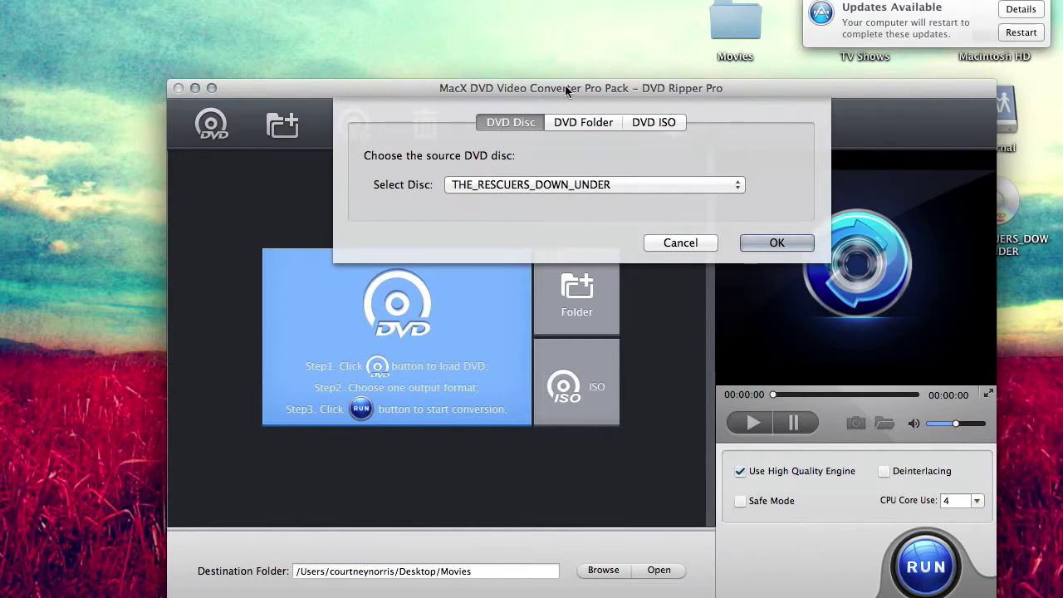
drag(565, 85, 564, 67)
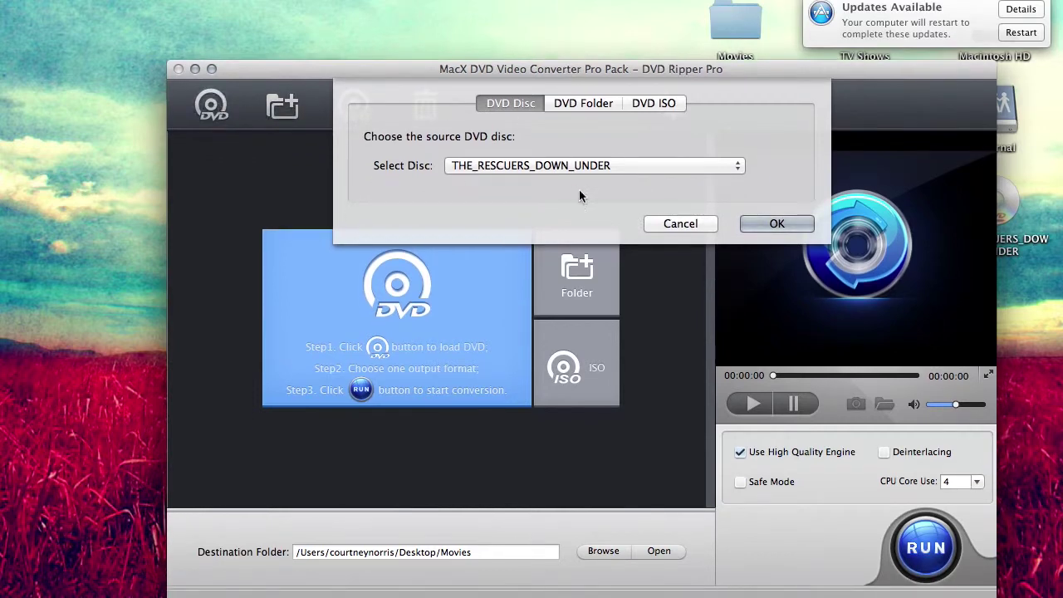
click(764, 226)
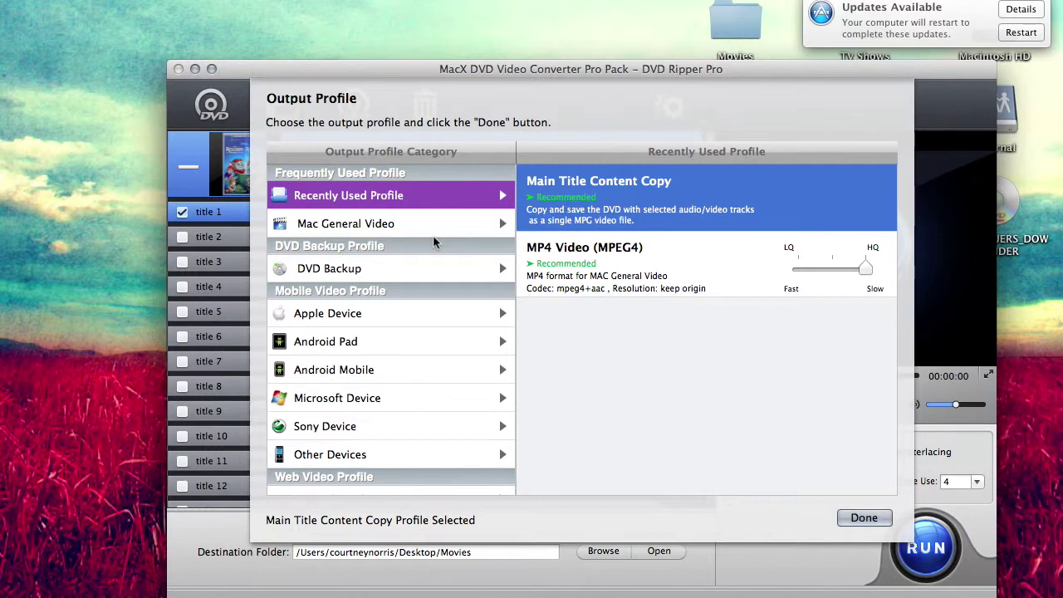
- Set the output profile to Main Title Content Copy from the DVD Backup category
click(348, 273)
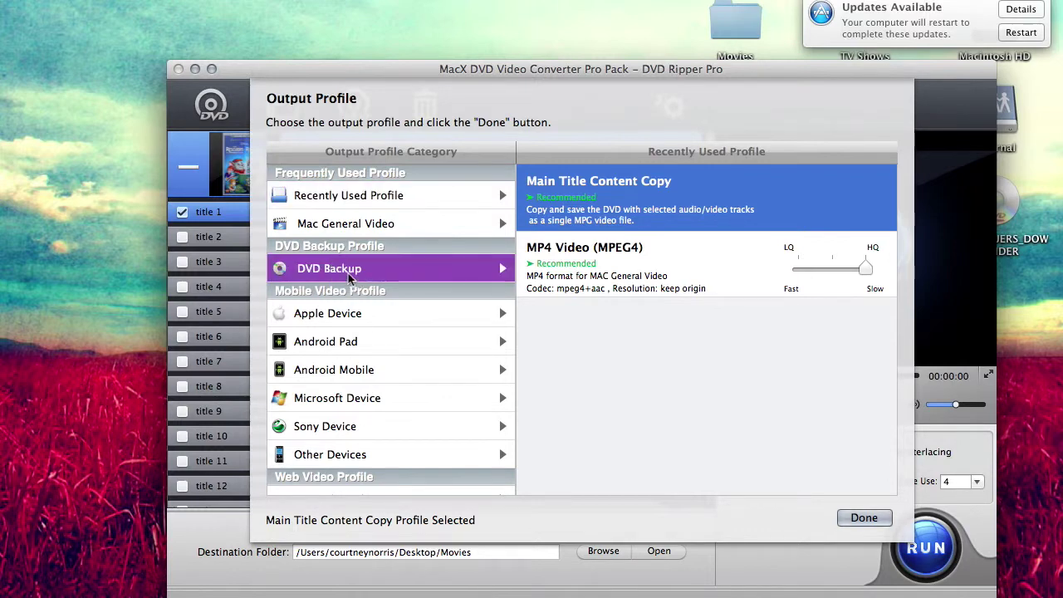
click(640, 197)
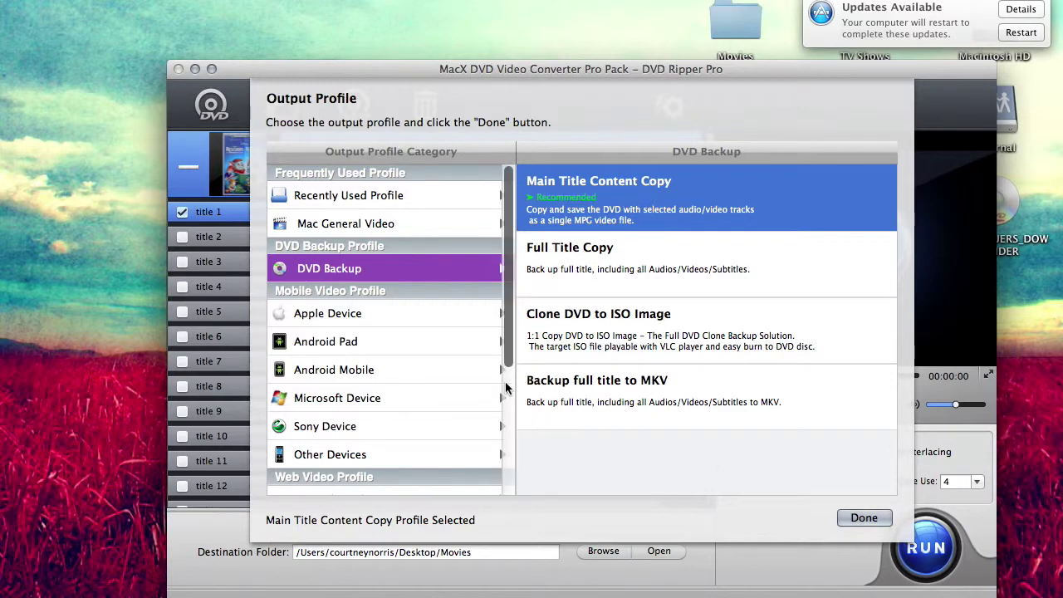
scroll(508, 388, down, 5)
scroll(508, 388, up, 5)
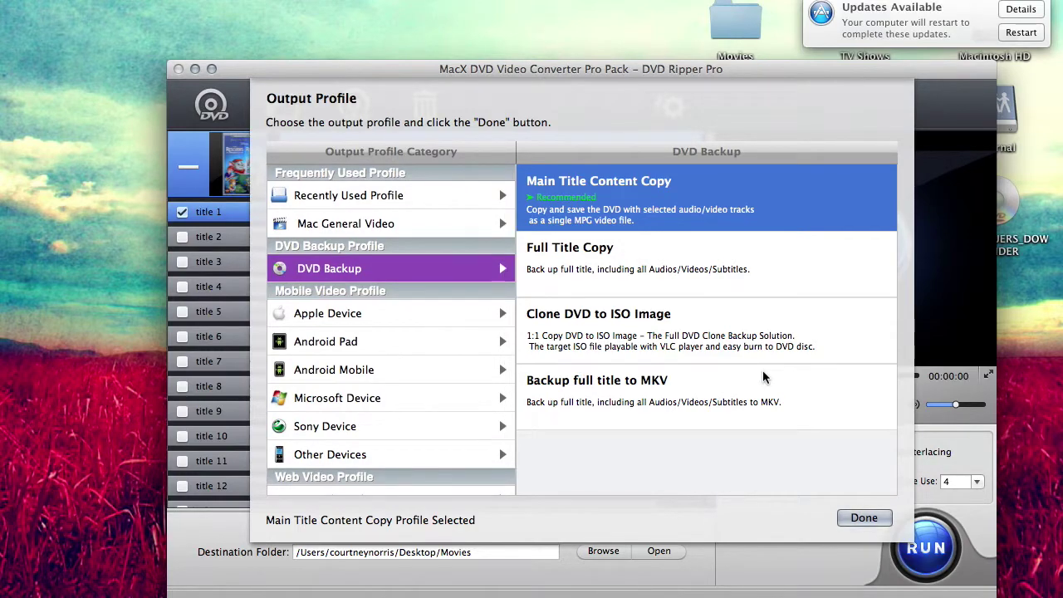
click(860, 519)
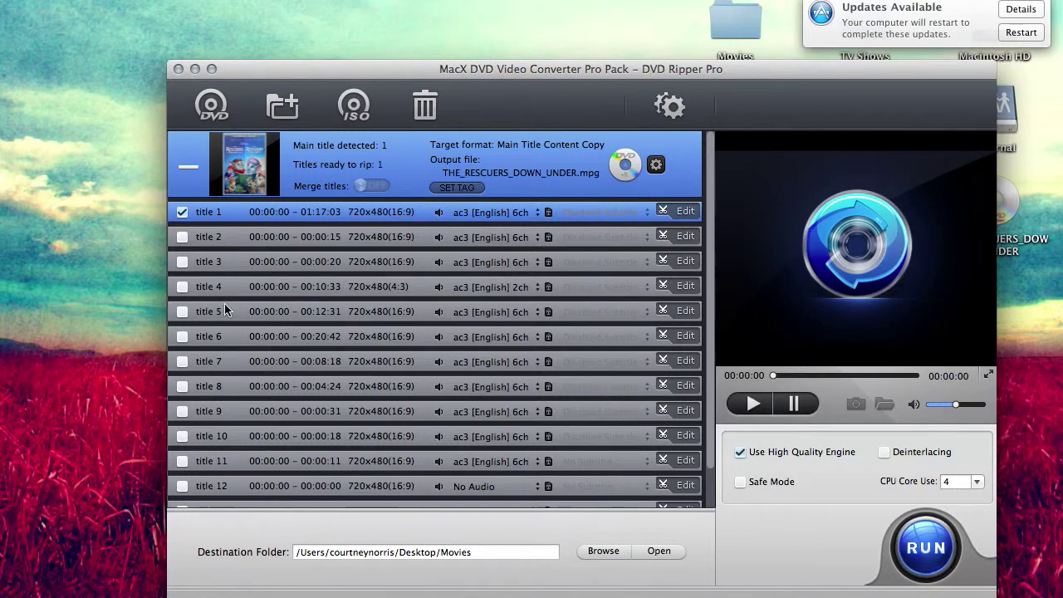
- Look through the disc's title list and rename the output file as The Rescuers Down Under.mpg
scroll(349, 335, down, 3)
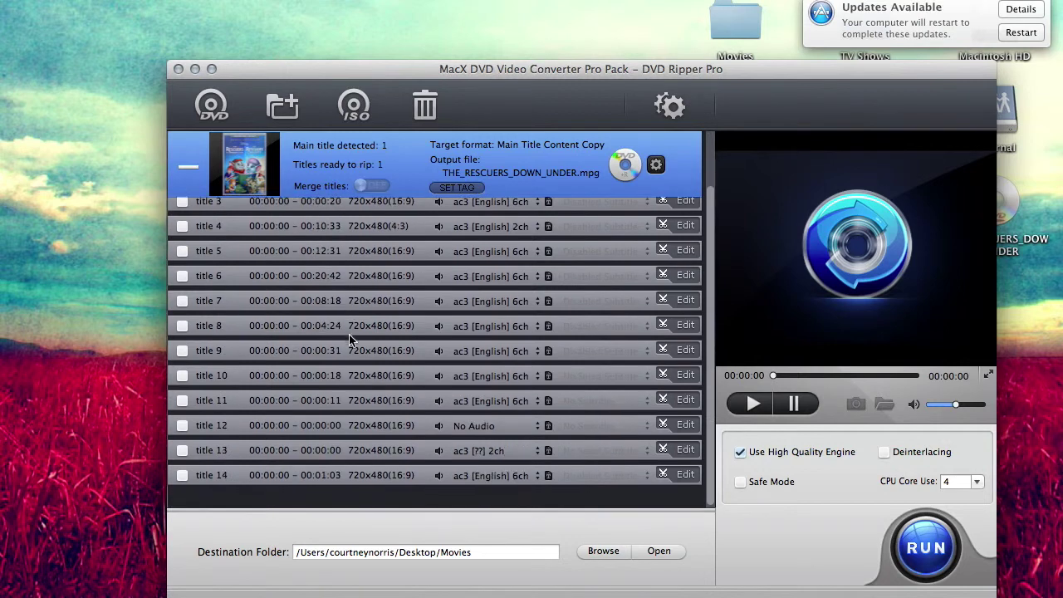
scroll(349, 334, up, 3)
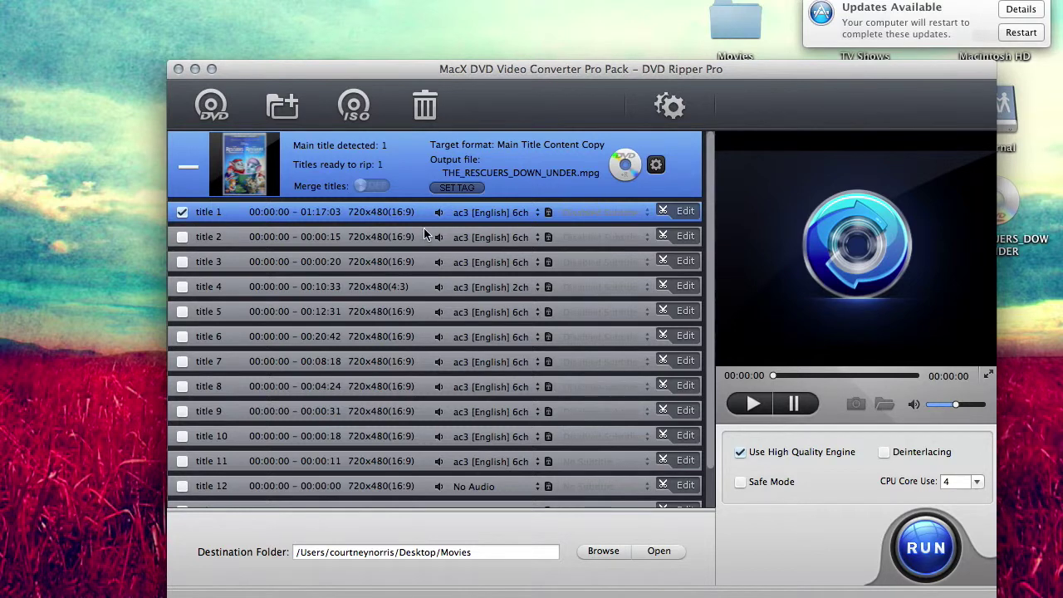
click(522, 167)
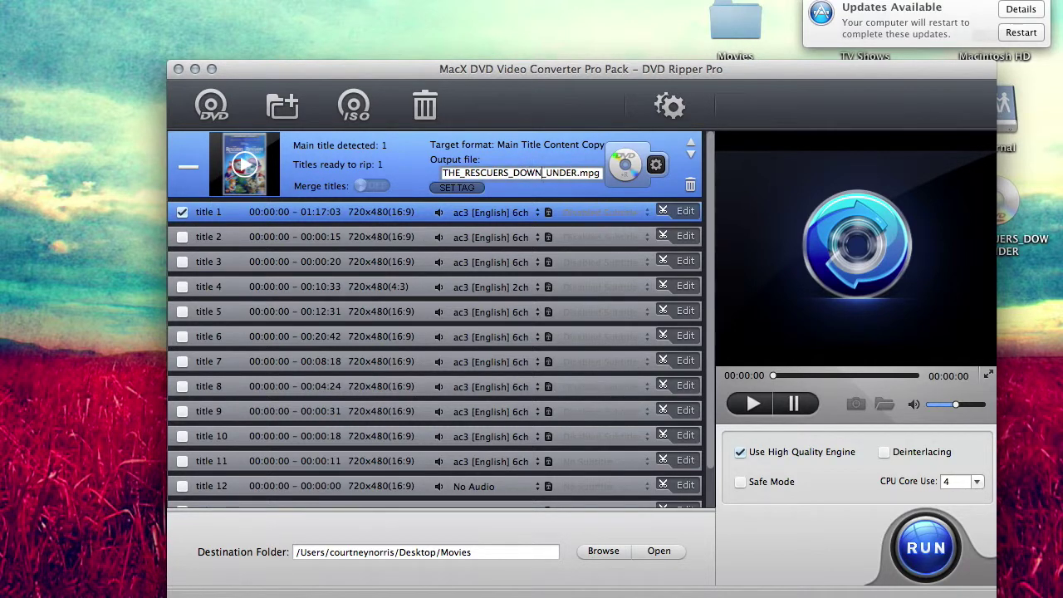
key(BackSpace)
key(BackSpace)
key(BackSpace)
key(BackSpace)
key(BackSpace)
key(BackSpace)
key(BackSpace)
key(BackSpace)
key(BackSpace)
key(BackSpace)
key(BackSpace)
key(BackSpace)
key(BackSpace)
key(BackSpace)
key(BackSpace)
key(BackSpace)
key(BackSpace)
key(BackSpace)
key(BackSpace)
key(BackSpace)
key(BackSpace)
key(BackSpace)
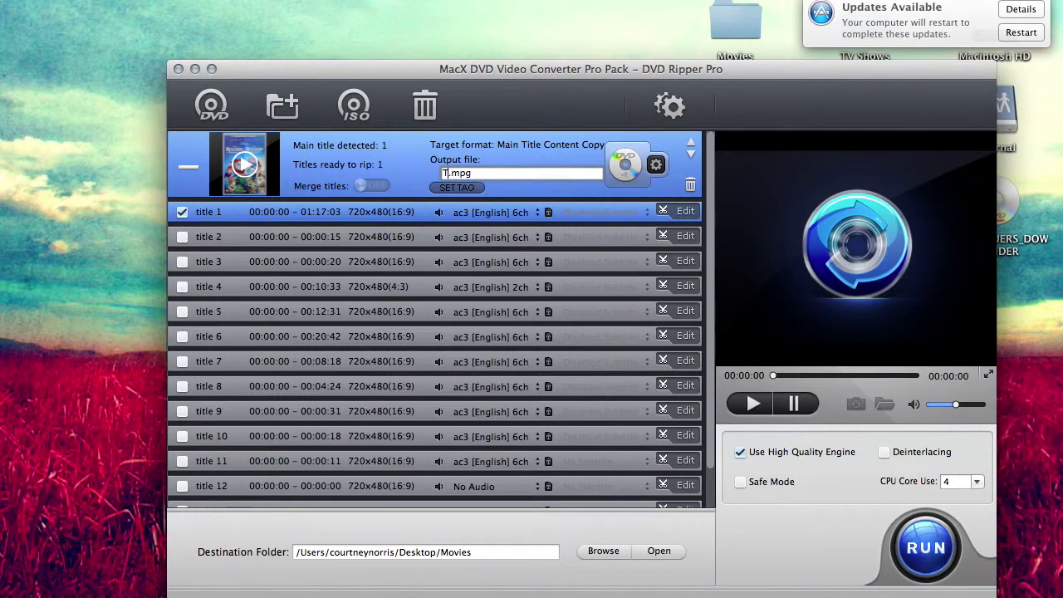
text(he Rescuers)
text(Down Under)
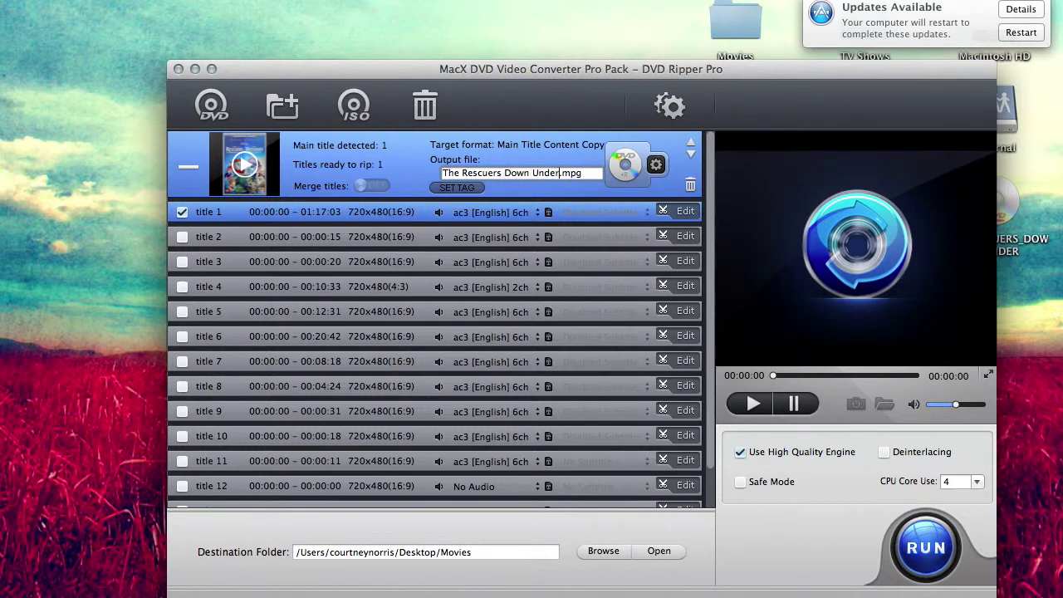
key(Return)
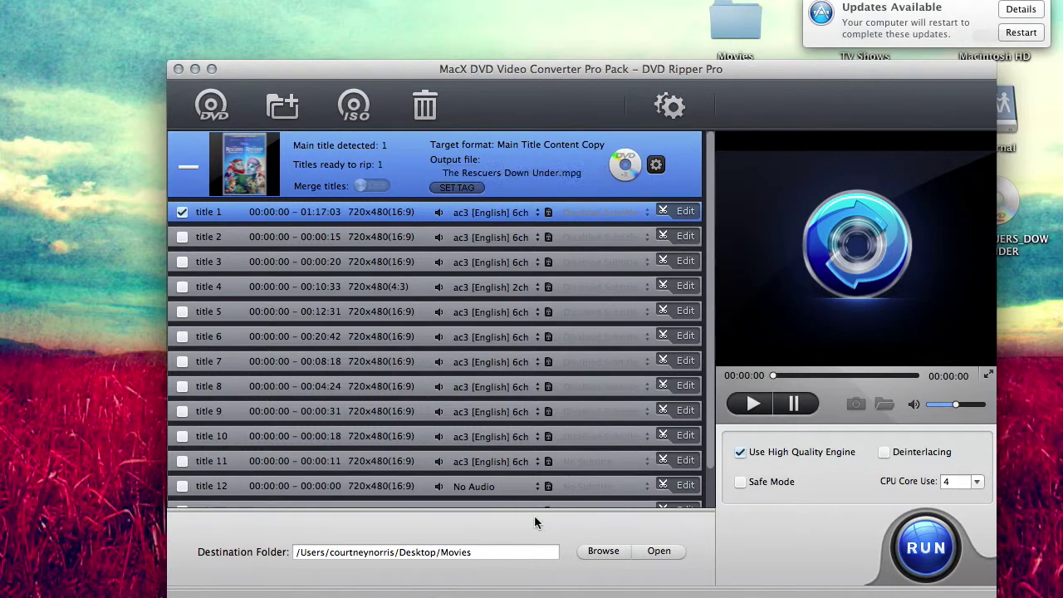
- Set the destination folder to the Movies folder on the Desktop
click(604, 553)
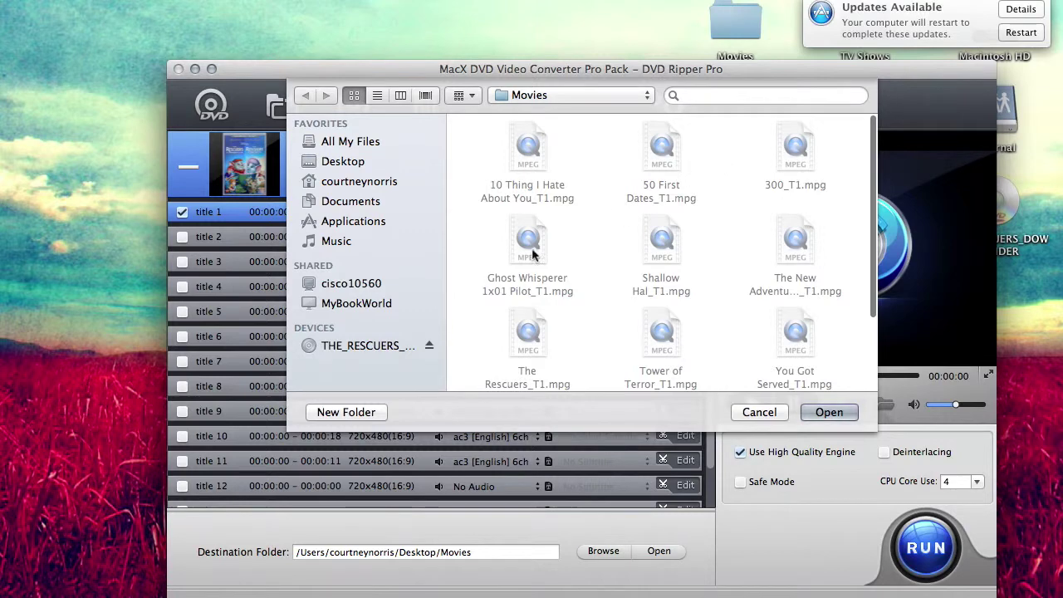
click(344, 163)
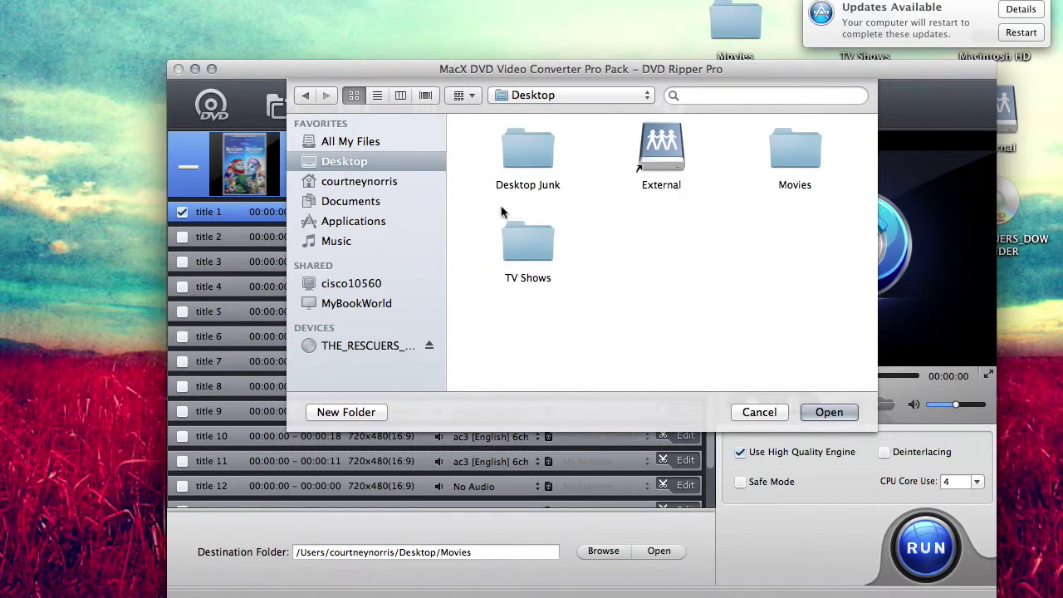
click(793, 153)
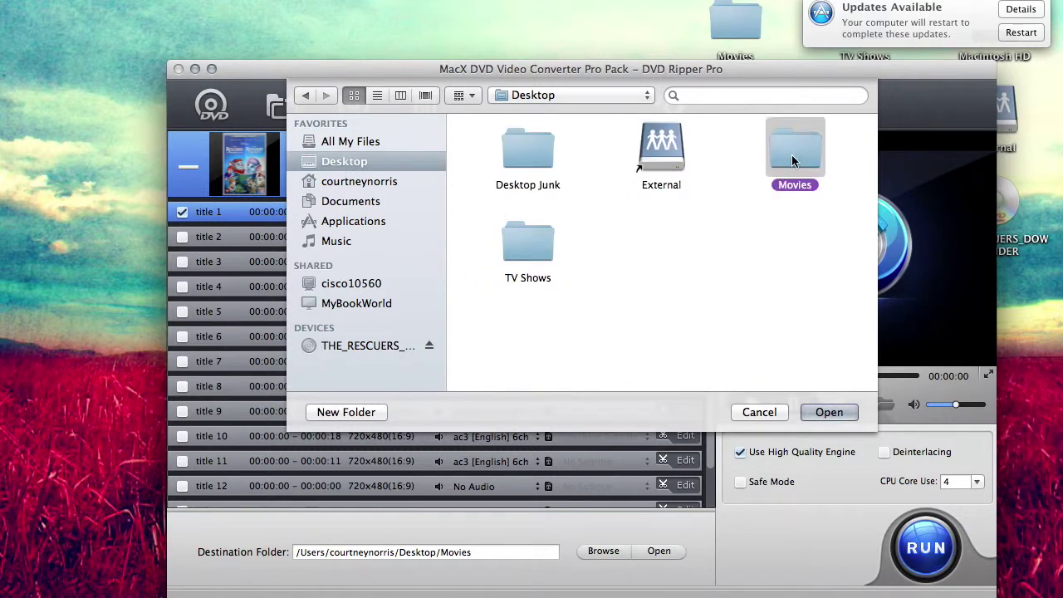
click(829, 412)
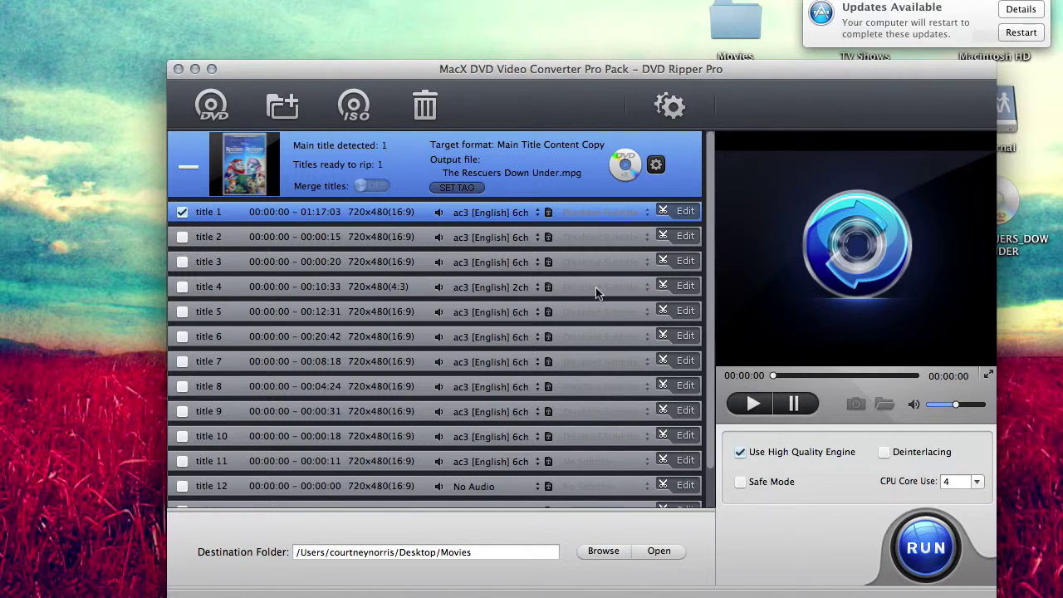
- Remove the loaded DVD from the rip list and eject the disc
click(430, 108)
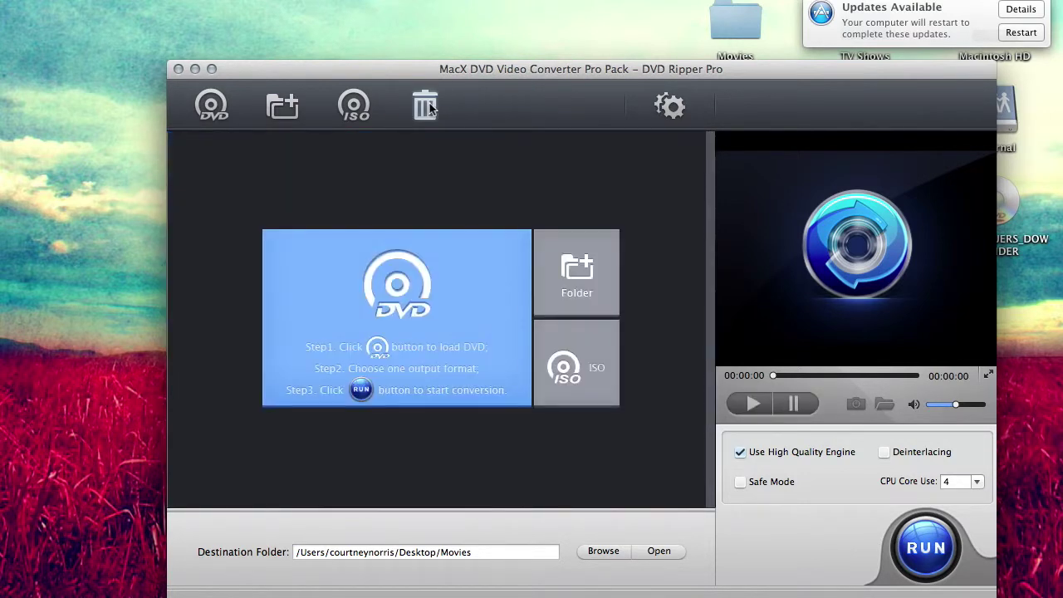
key(XF86Eject)
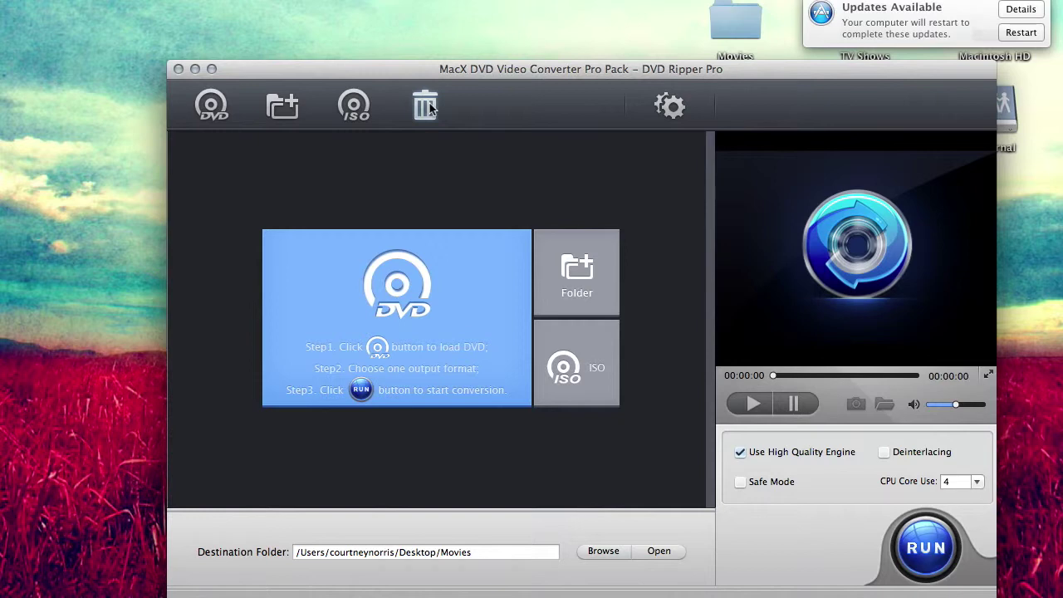
- Load the GHOST_WHISPERER disc as the source DVD with the Main Title Content Copy output profile
click(213, 107)
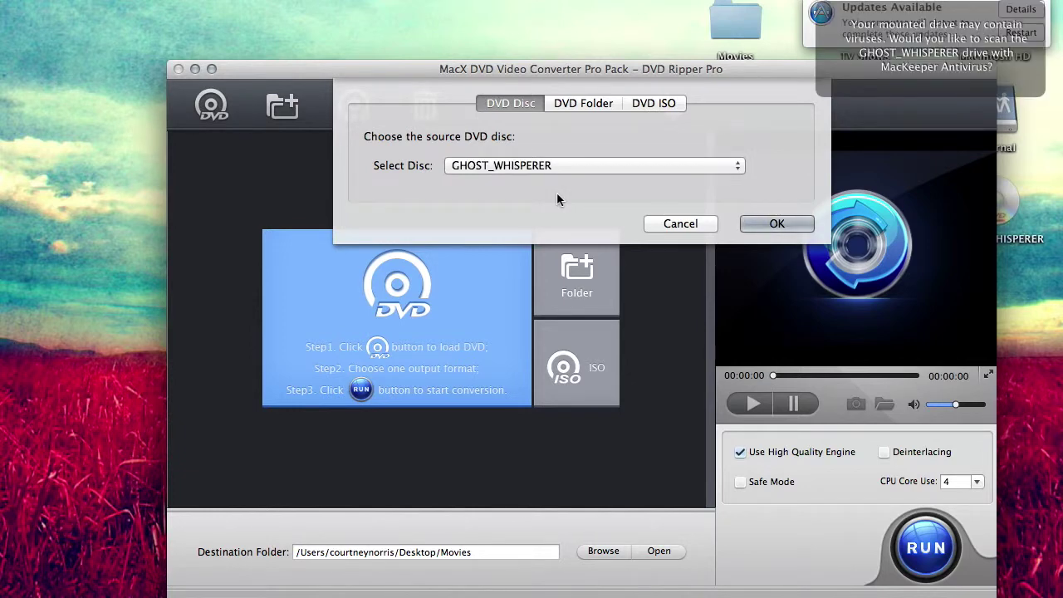
mouse_move(831, 17)
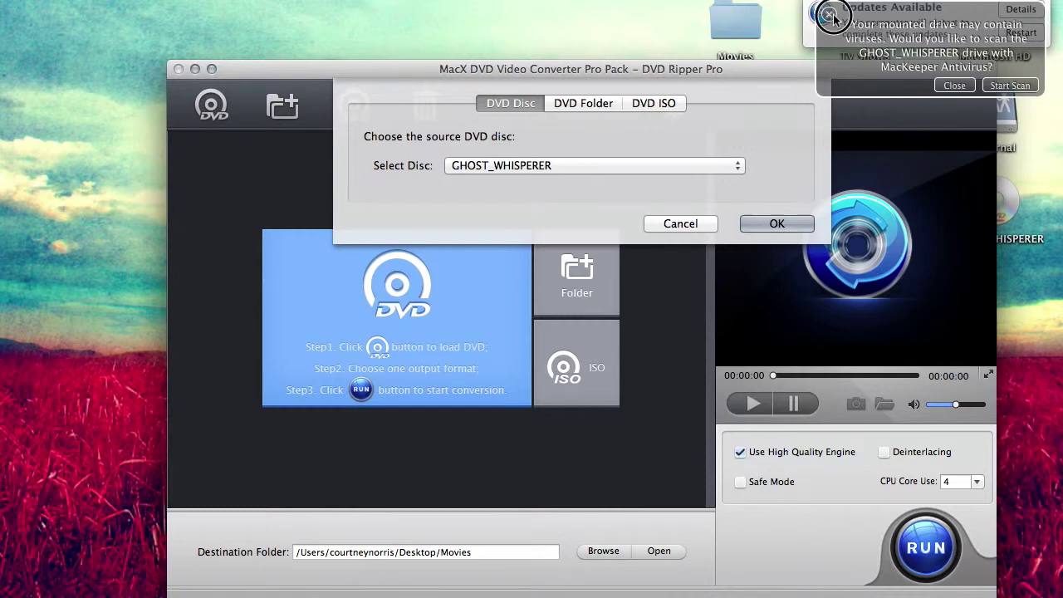
click(831, 16)
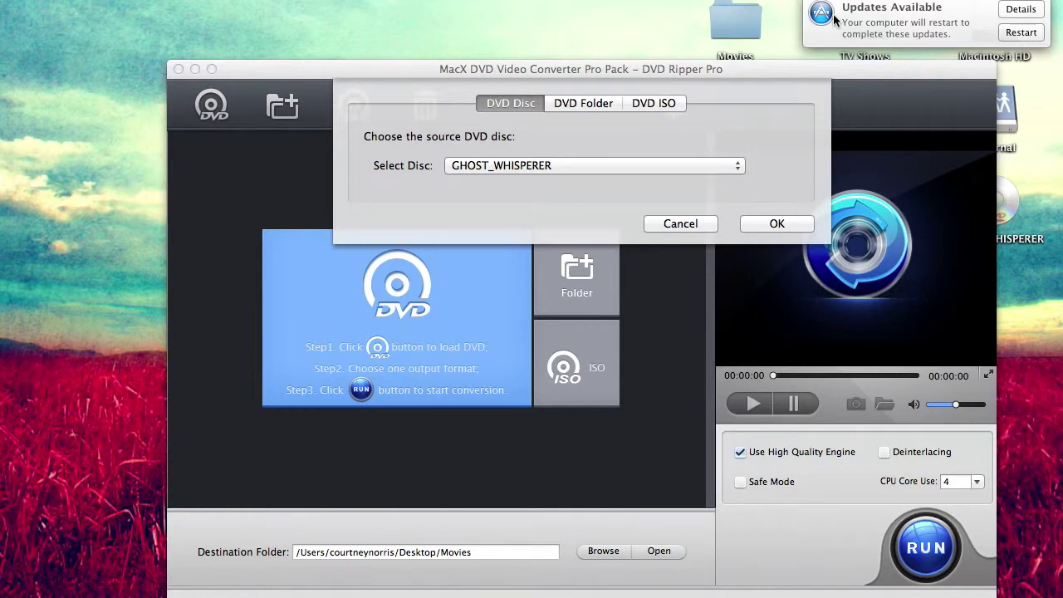
click(763, 221)
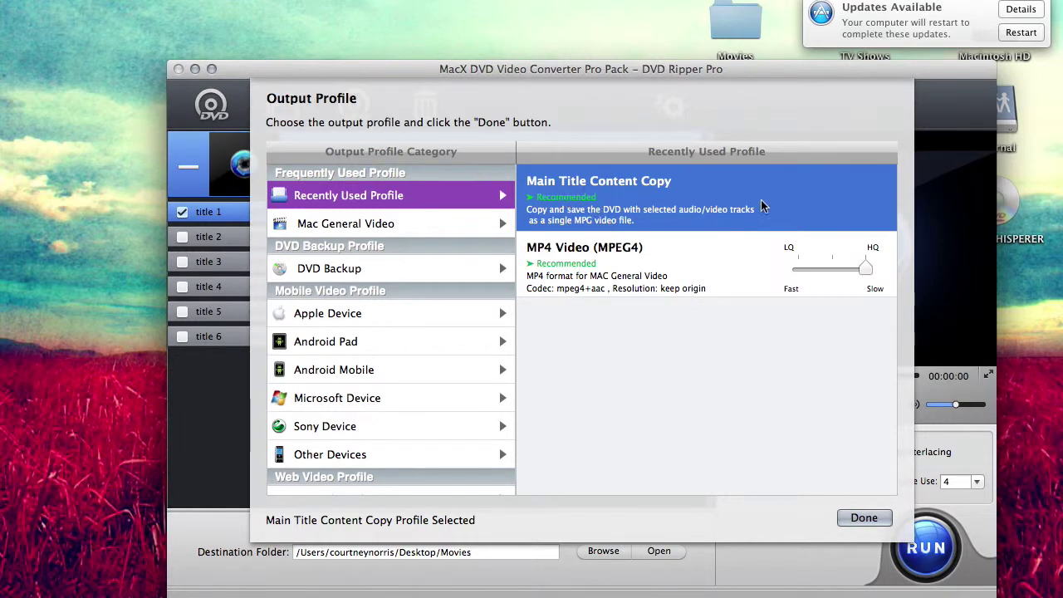
click(860, 516)
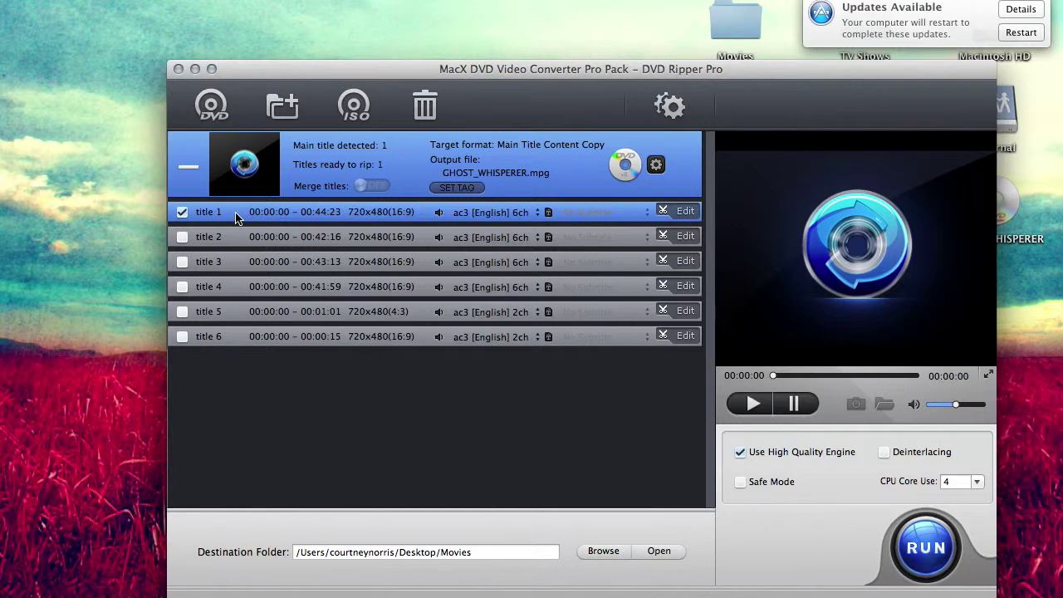
- Compare the running times of titles 1 to 4 on the loaded disc to identify the episodes
click(333, 237)
click(332, 261)
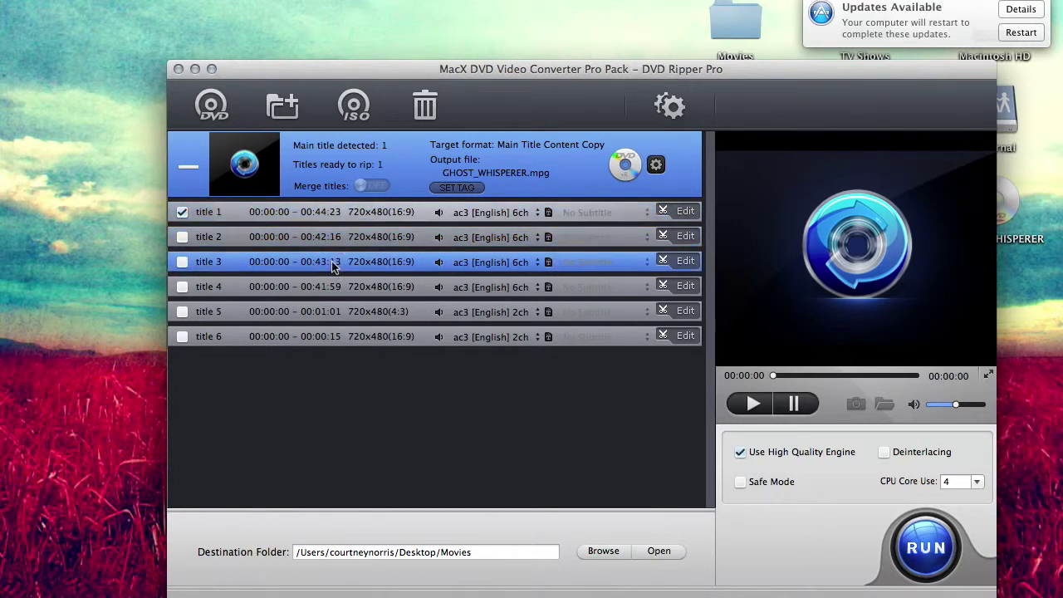
click(335, 217)
click(338, 241)
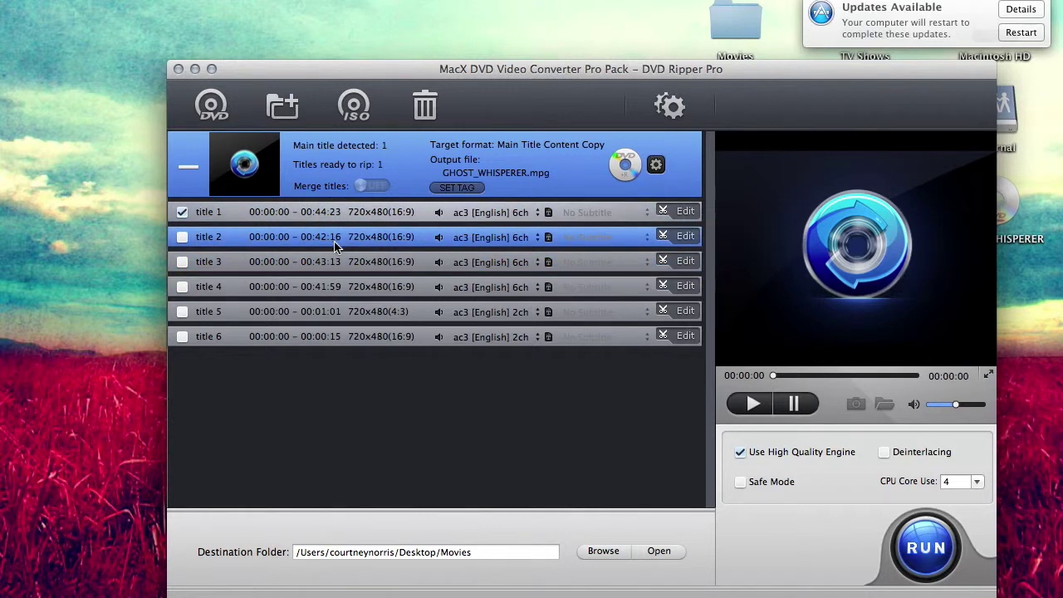
click(335, 266)
click(336, 292)
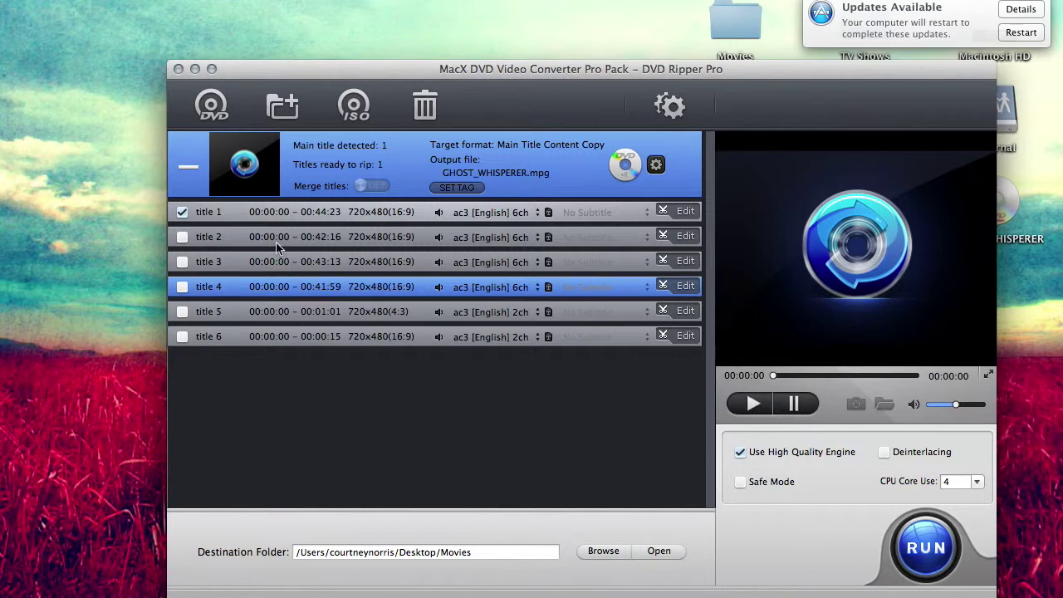
- Compare the running times of the short titles 5 and 6 with those of titles 1 to 4
click(328, 336)
click(335, 314)
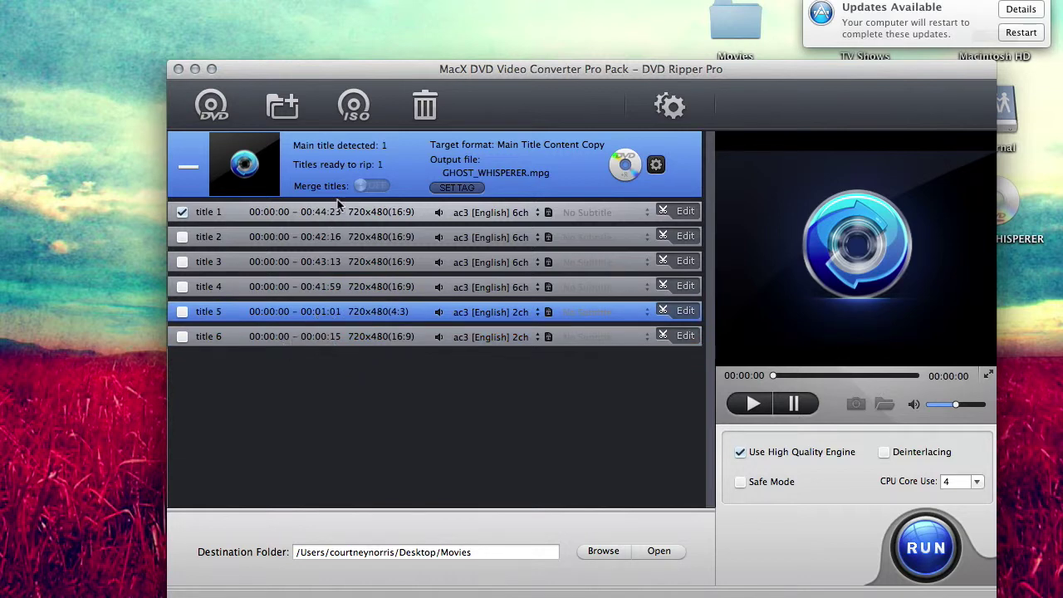
click(324, 216)
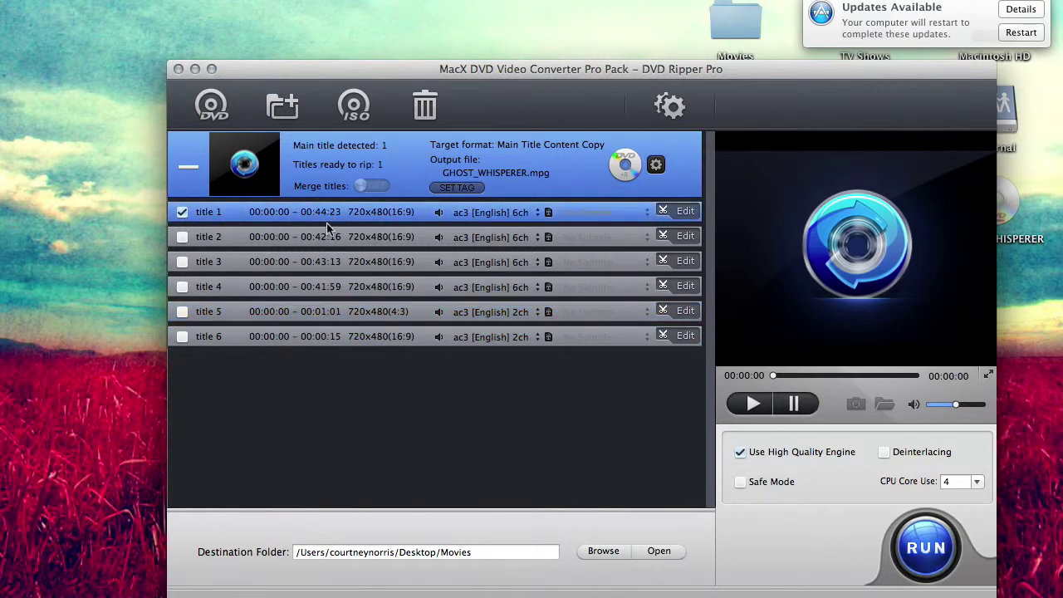
click(324, 239)
click(324, 262)
click(326, 288)
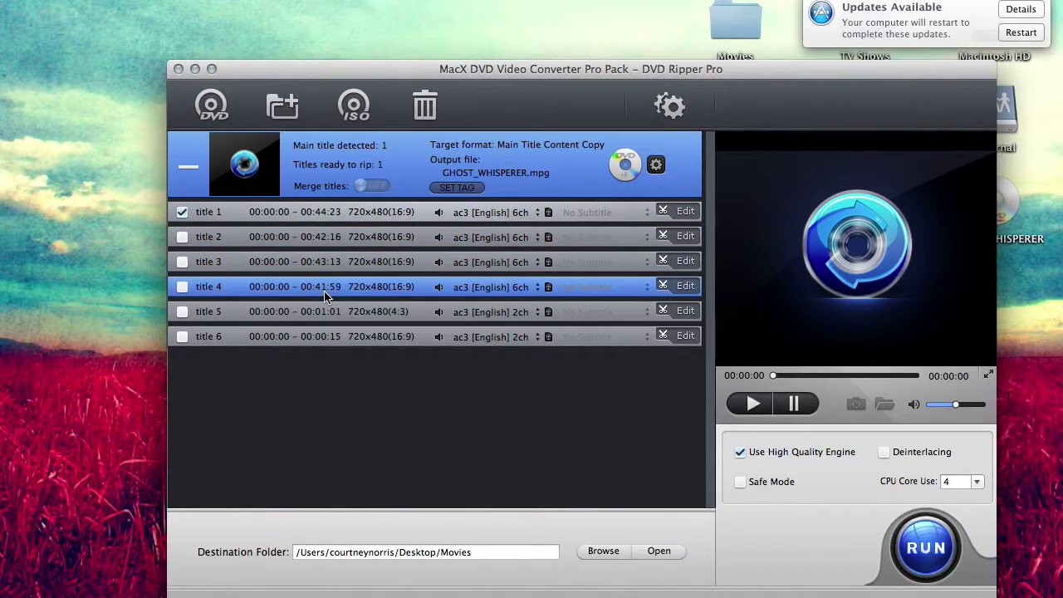
click(323, 216)
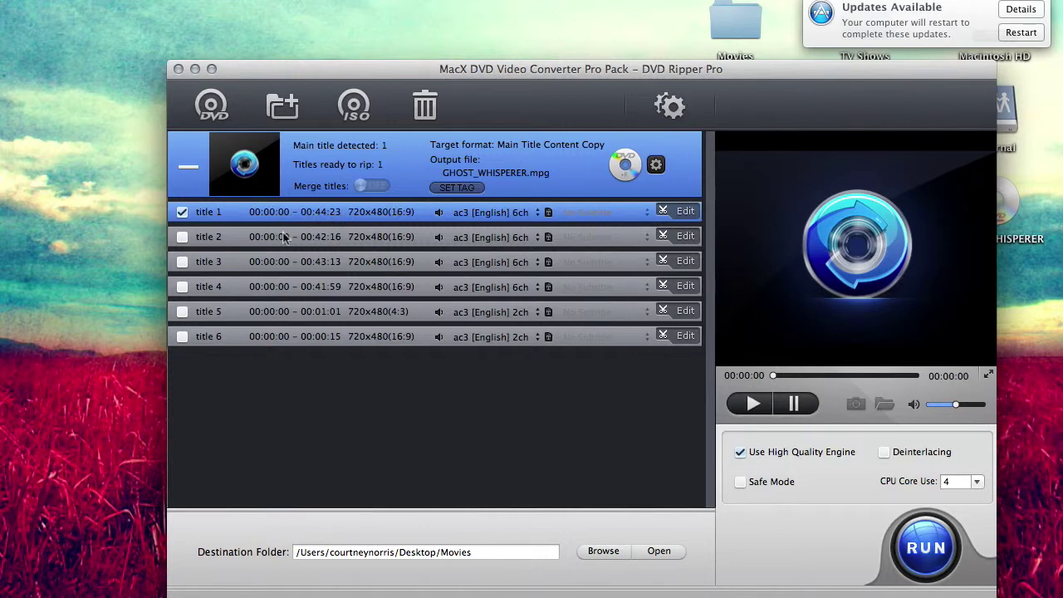
- Select only title 2 for ripping and name the output file "Ghost Whisperer 1x02 The Crossing.mpg"
click(182, 213)
click(183, 239)
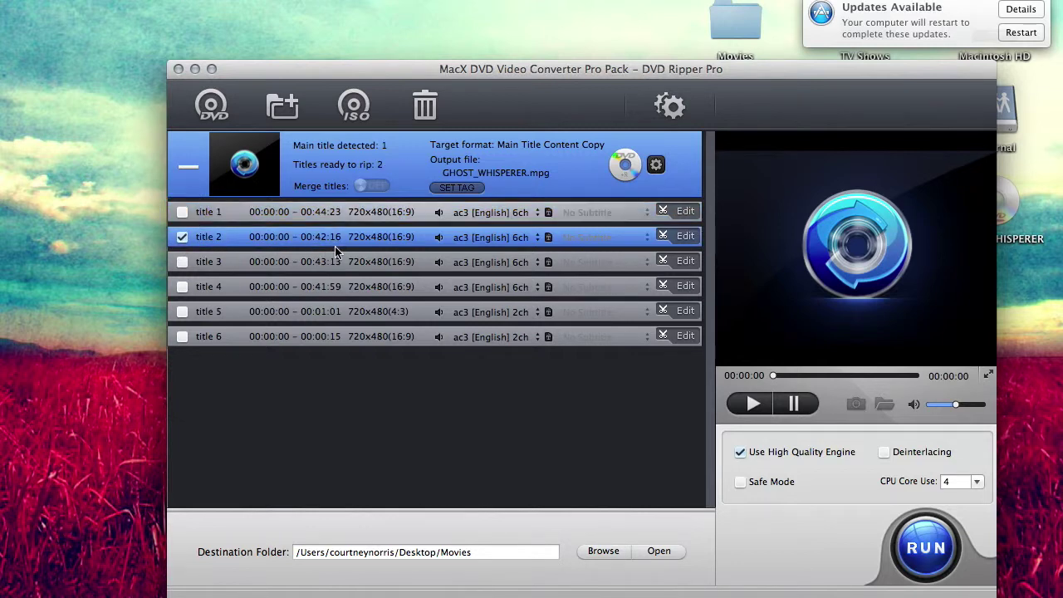
click(517, 174)
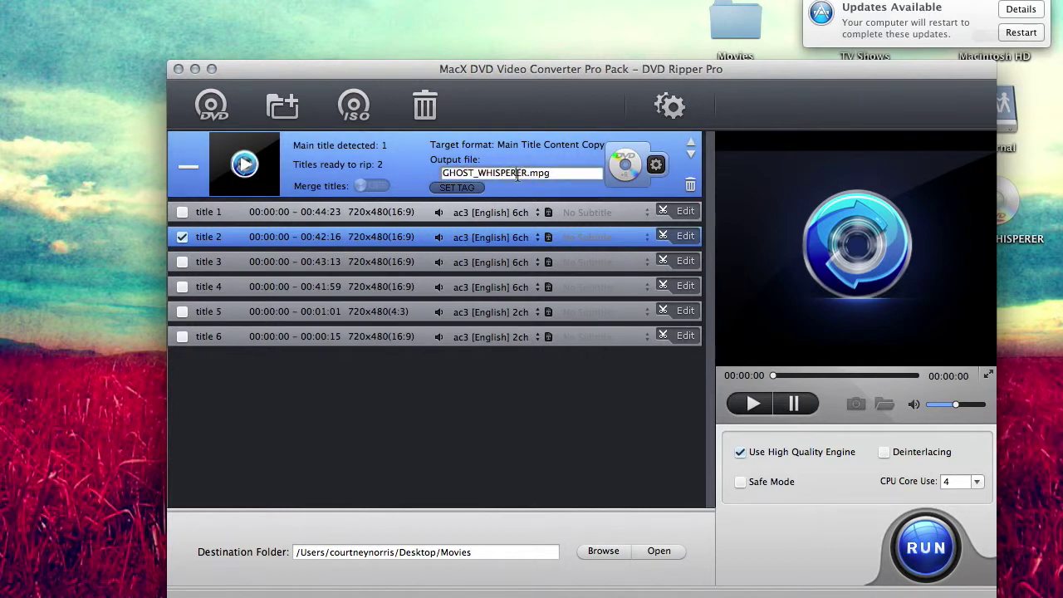
key(BackSpace)
key(BackSpace)
key(BackSpace)
key(BackSpace)
key(BackSpace)
key(BackSpace)
key(BackSpace)
key(BackSpace)
key(BackSpace)
key(BackSpace)
key(BackSpace)
key(BackSpace)
key(BackSpace)
key(BackSpace)
key(BackSpace)
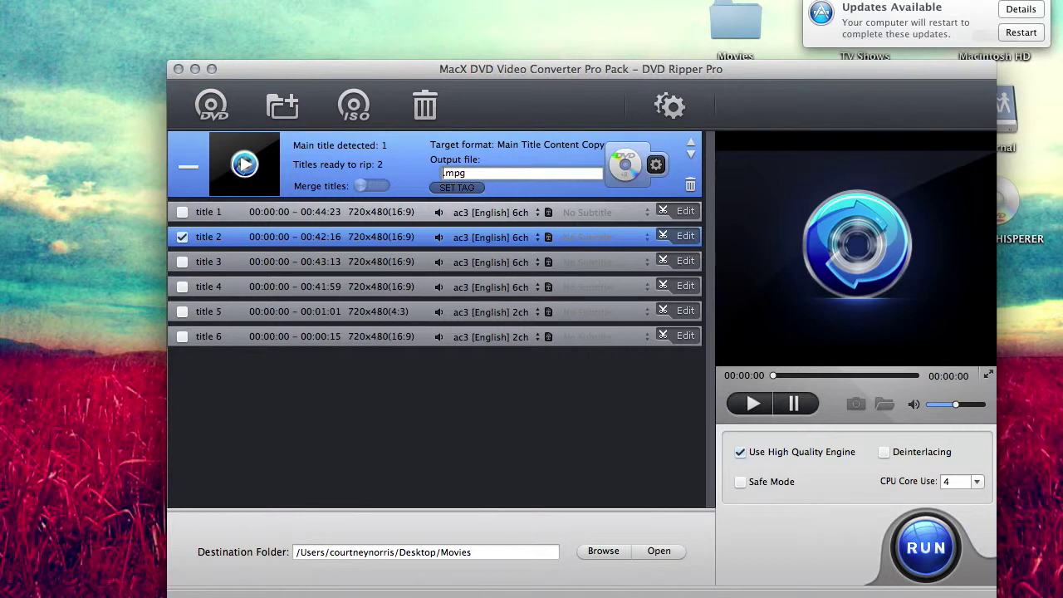
text(Ghost Whs)
key(BackSpace)
text(isperer 1x02)
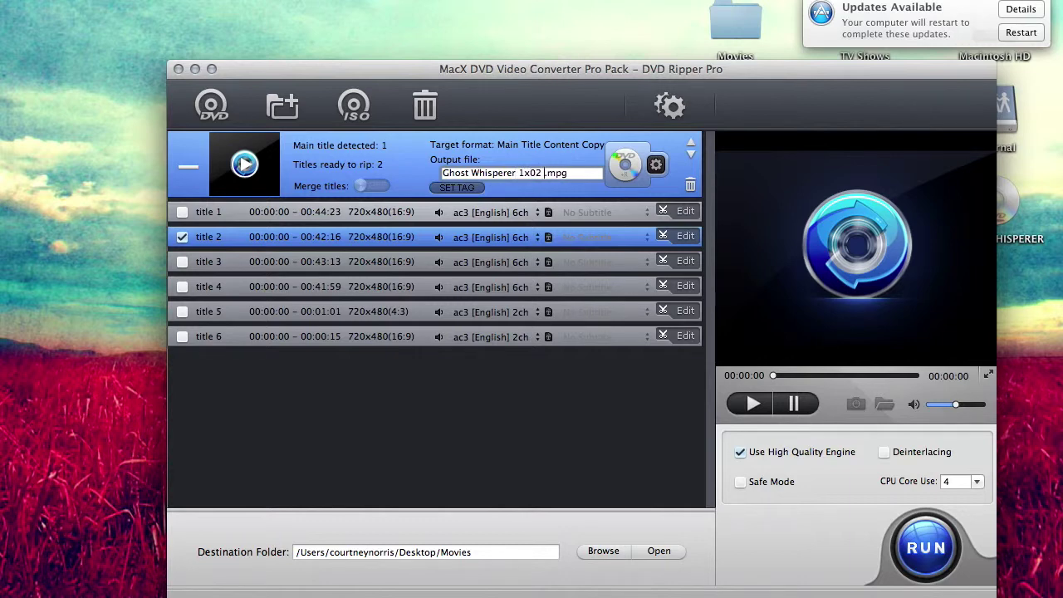
text( The Crossing)
key(Return)
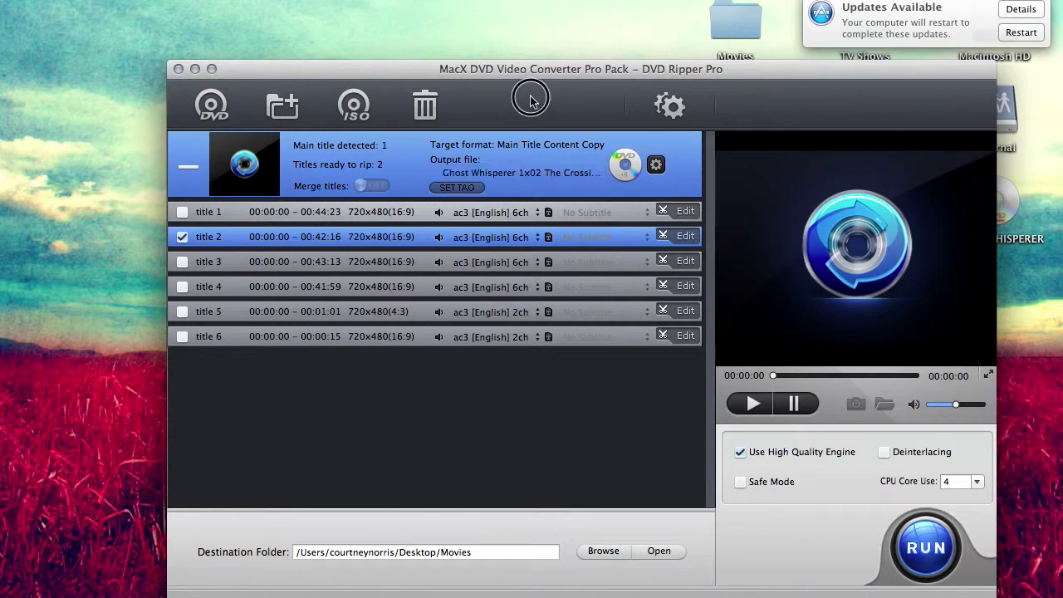
- Reposition the ripper window and start ripping title 2 to the Movies folder
click(488, 554)
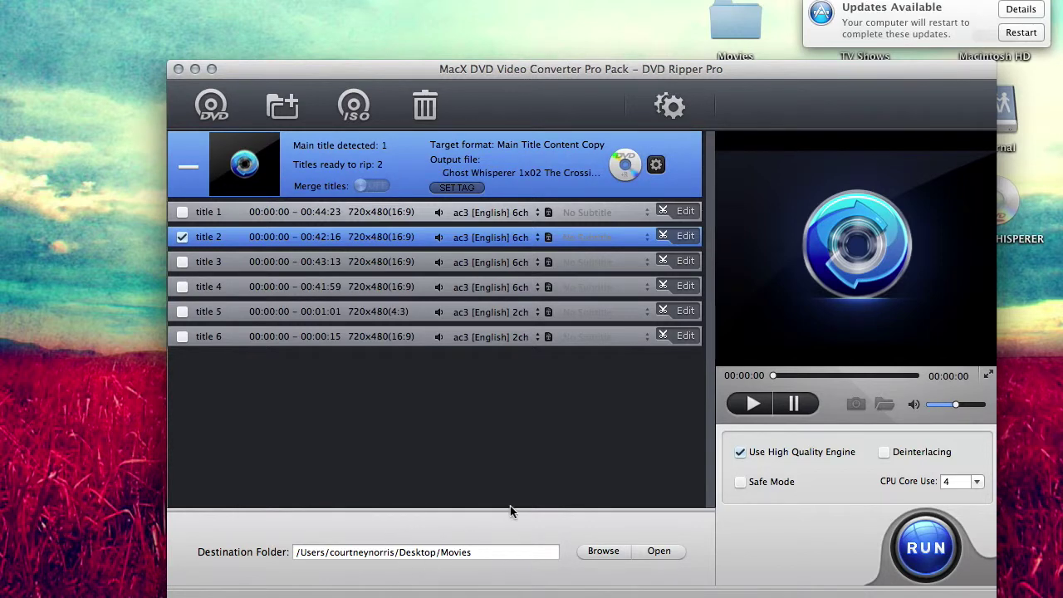
click(549, 71)
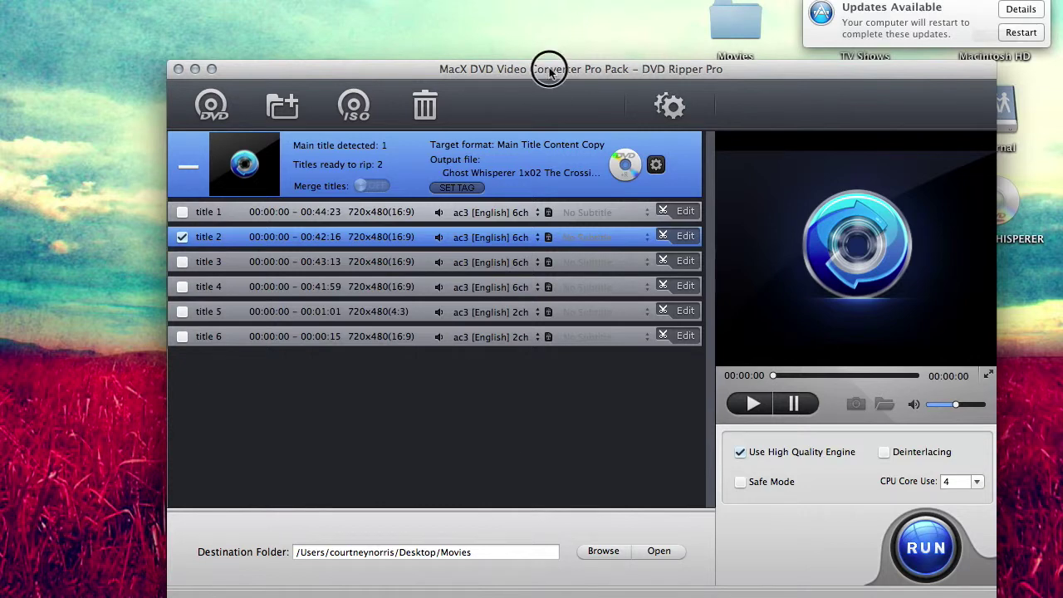
drag(549, 72, 534, 92)
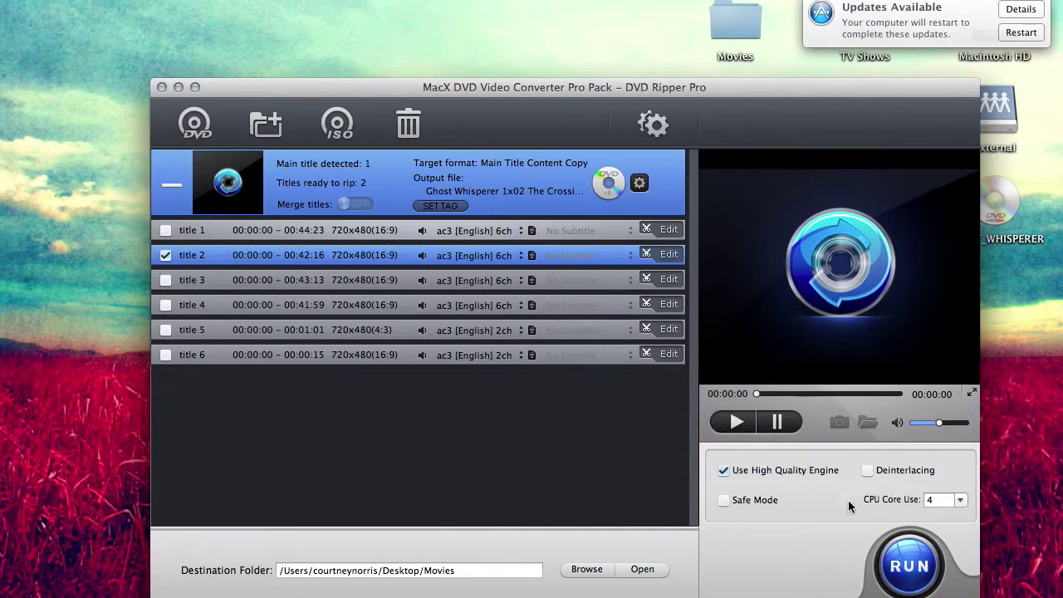
click(902, 565)
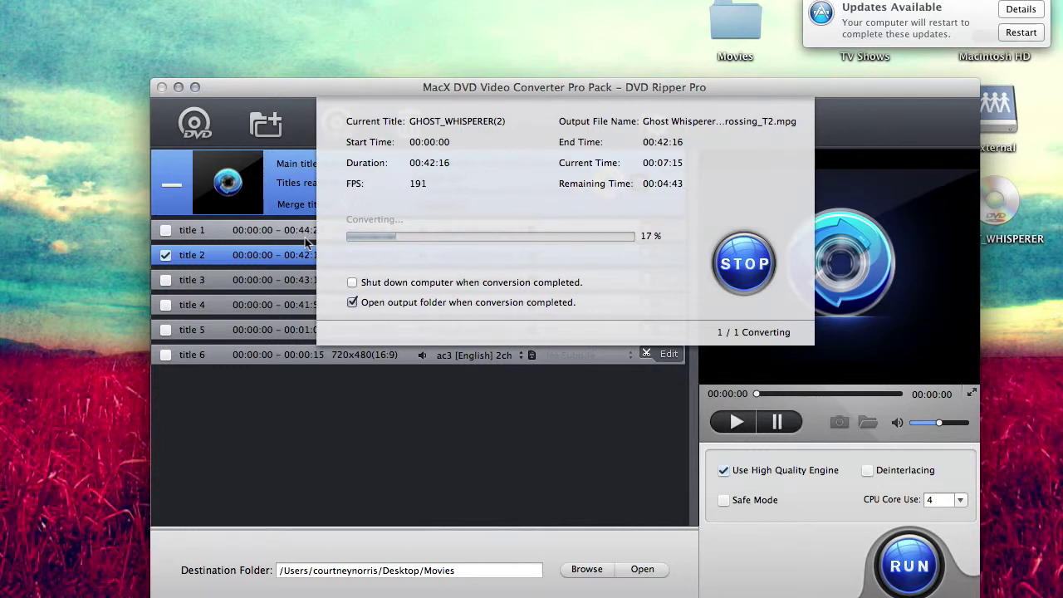
- Switch to the minimized browser window, review the MacX DVD Ripper Pro section and special offer on macxdvd.com, and minimize it again
mouse_move(685, 582)
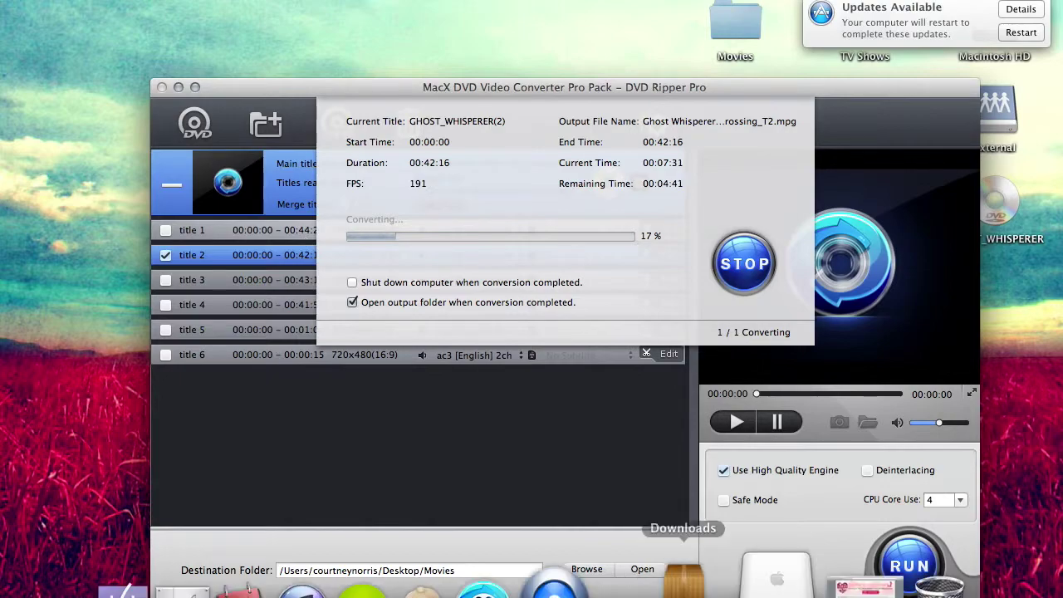
click(815, 586)
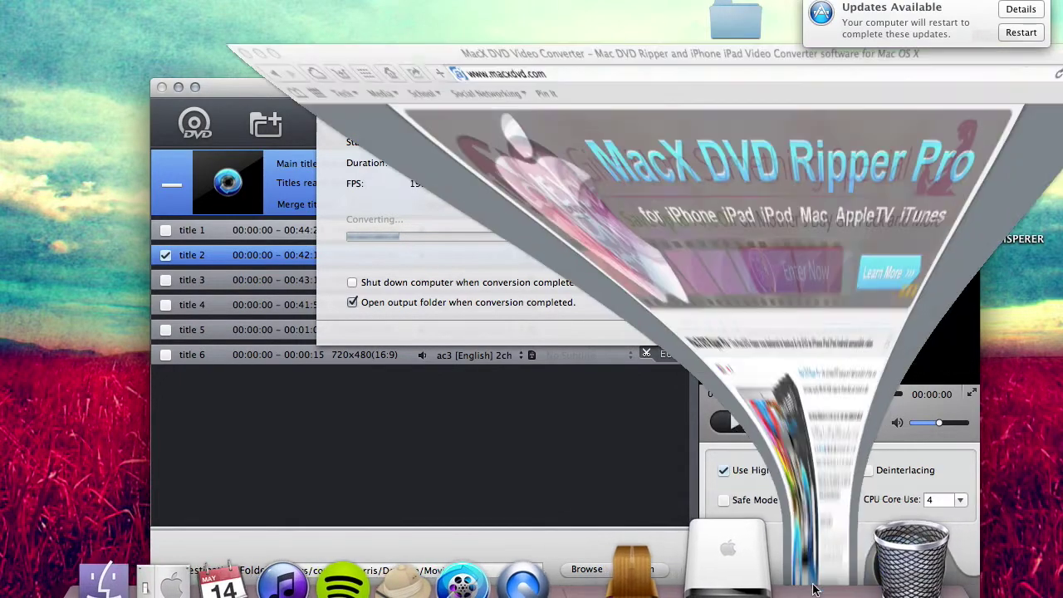
scroll(554, 287, down, 10)
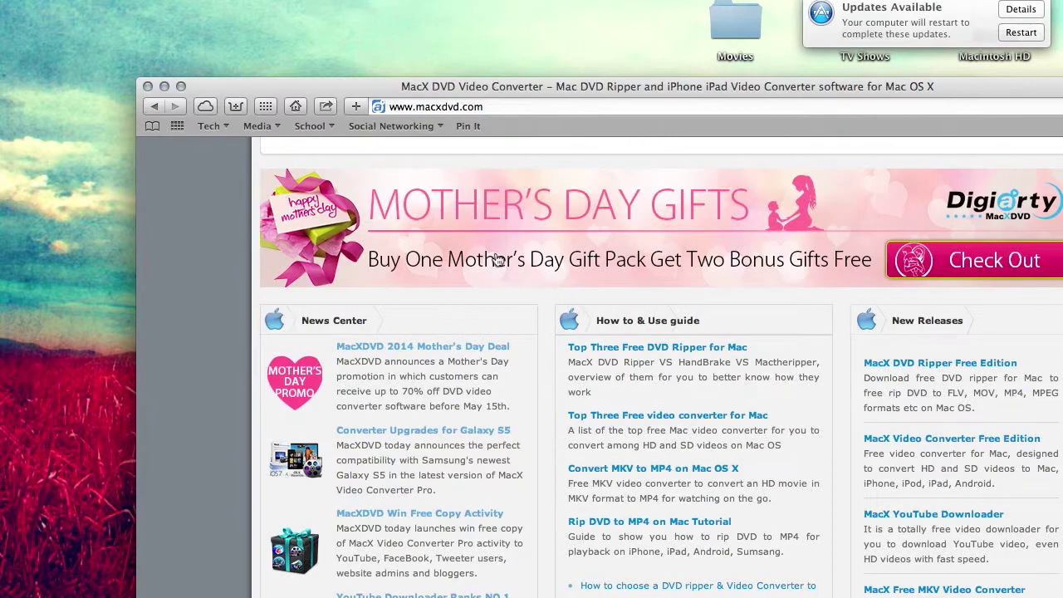
drag(671, 98, 546, 95)
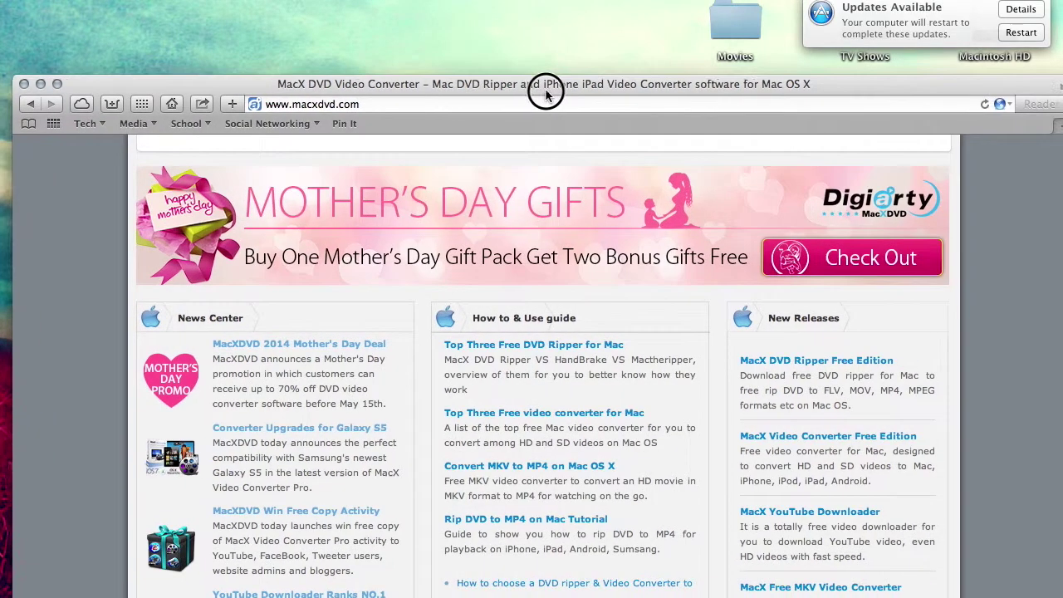
scroll(574, 235, down, 10)
scroll(574, 235, up, 15)
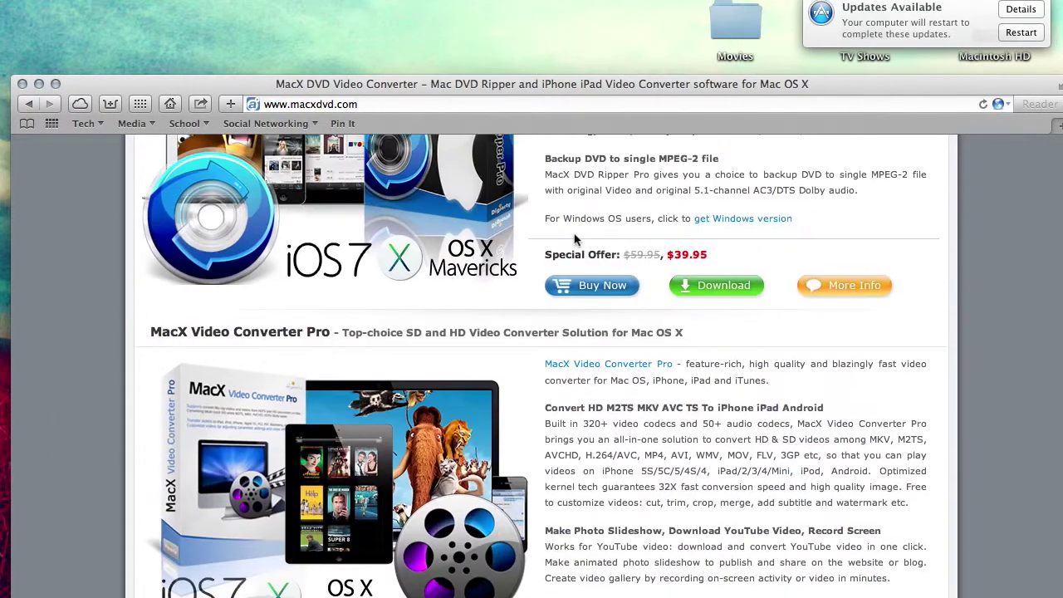
scroll(574, 238, down, 6)
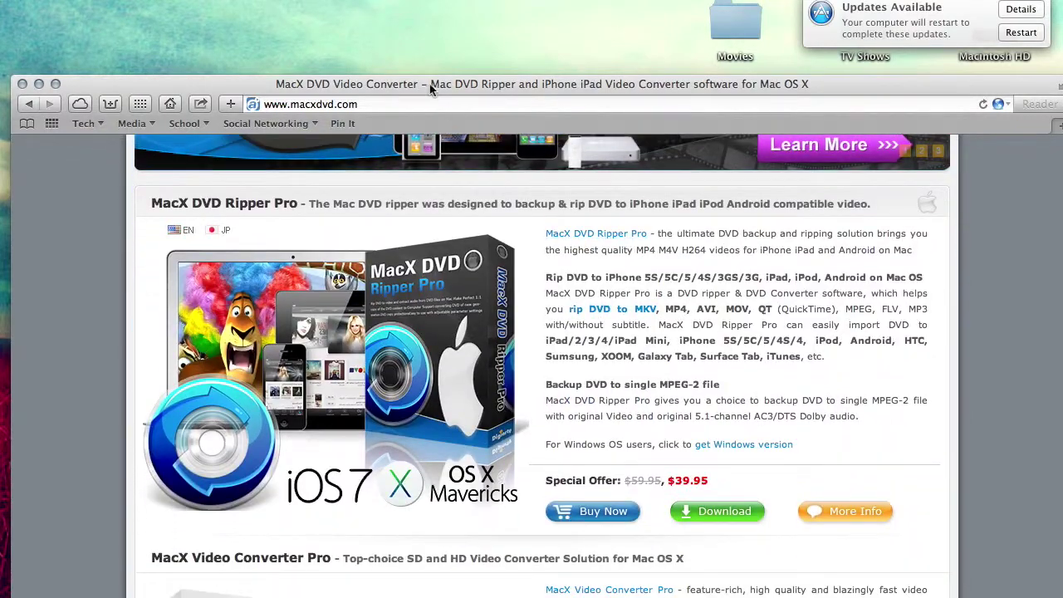
drag(431, 88, 612, 147)
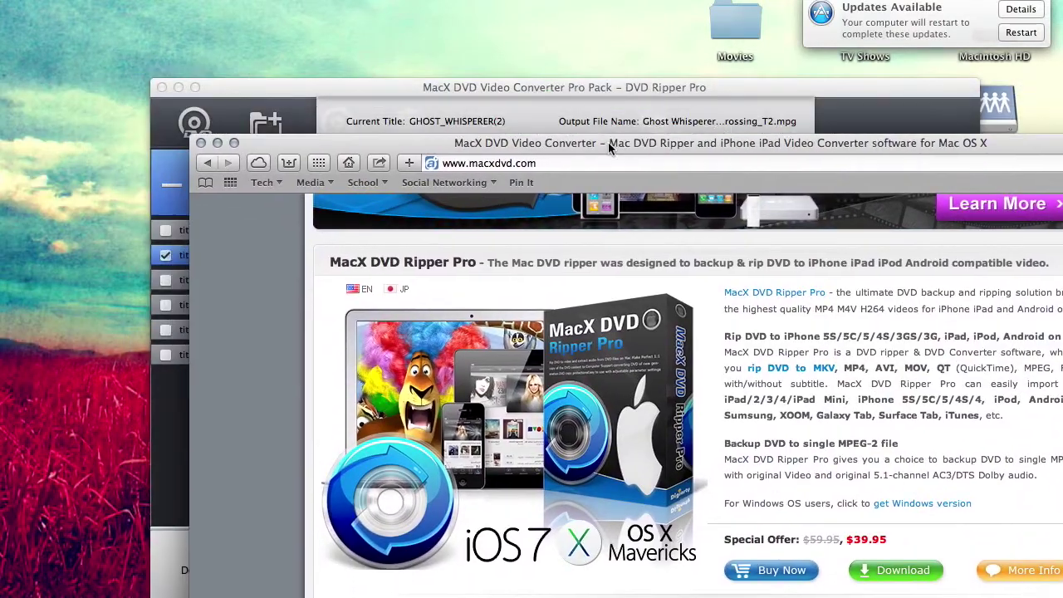
click(218, 143)
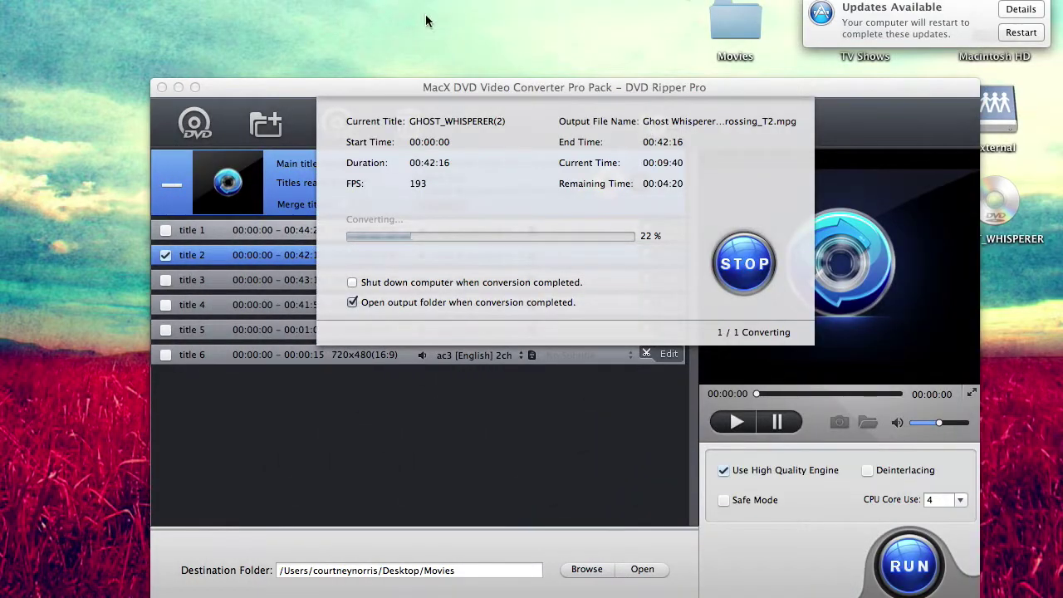